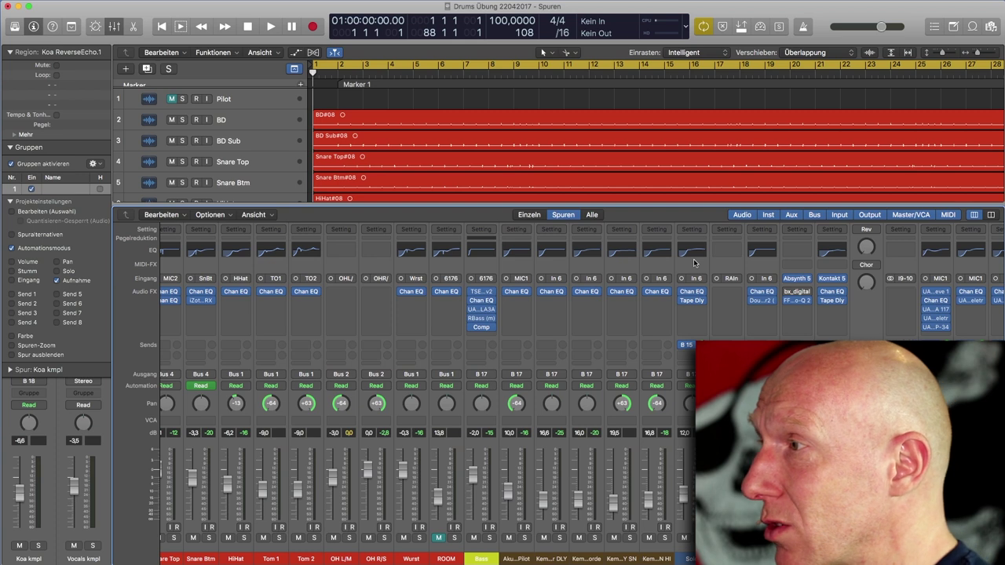
# Open the Bass channel's Channel EQ, inspect its low-cut curve, and close the plug-in
pyautogui.click(481, 248)
pyautogui.moveTo(173, 0); pyautogui.dragTo(487, 158)
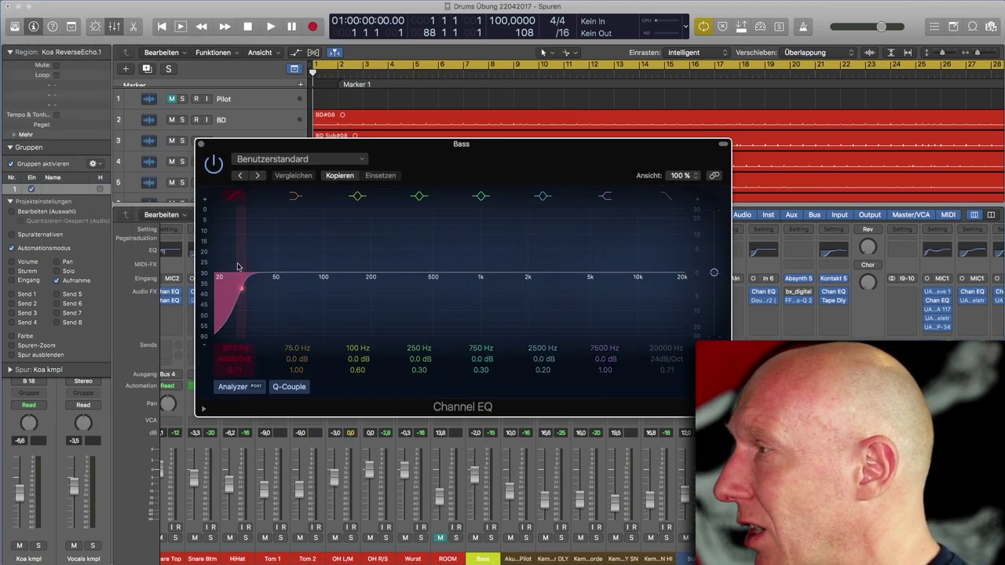
pyautogui.click(201, 145)
pyautogui.hscroll(5, 452, 358)
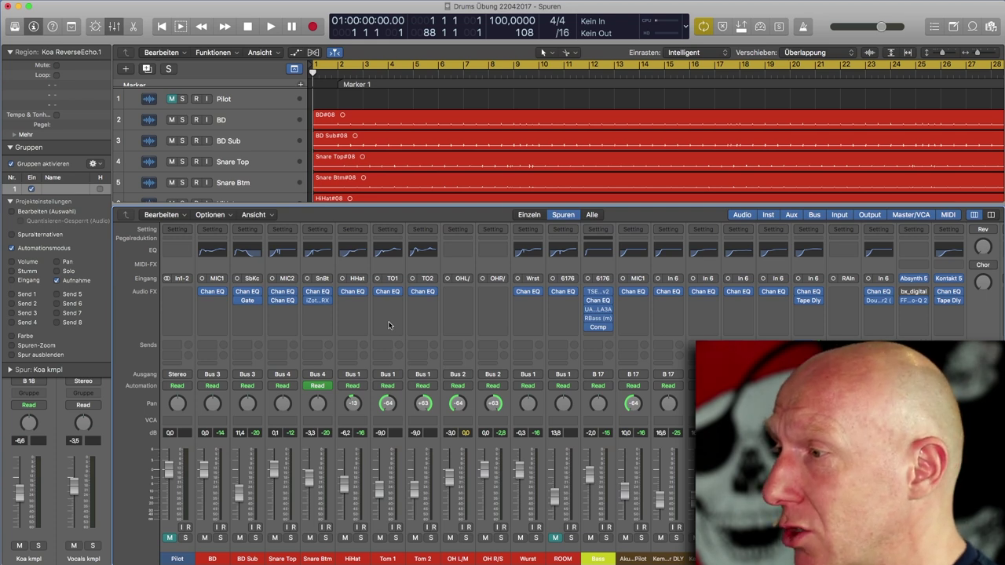
# Open the UAD LA3A compressor on the Bass channel, inspect its gain and peak reduction settings, and close it
pyautogui.hscroll(5, 388, 325)
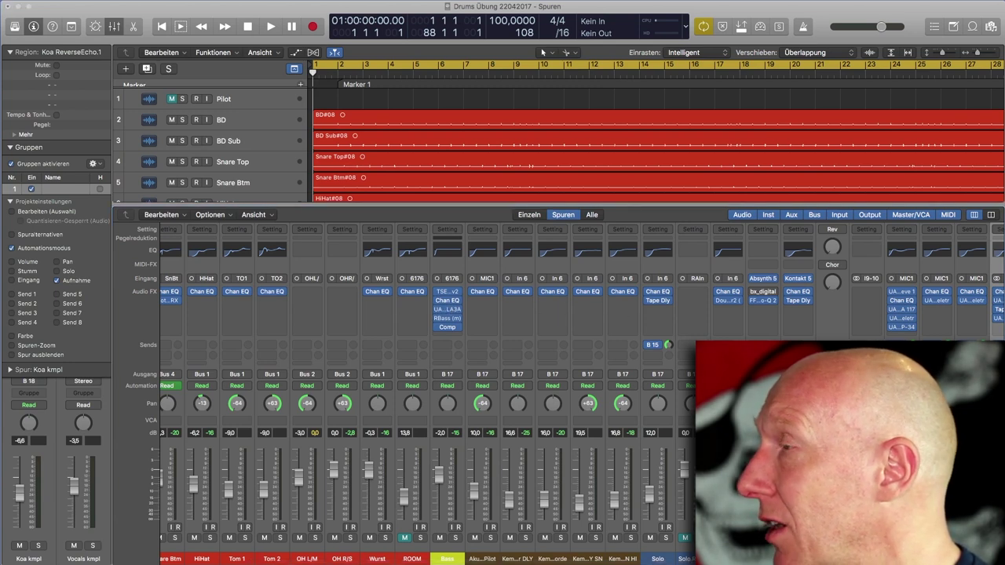
pyautogui.click(447, 309)
pyautogui.moveTo(392, 148); pyautogui.dragTo(515, 233)
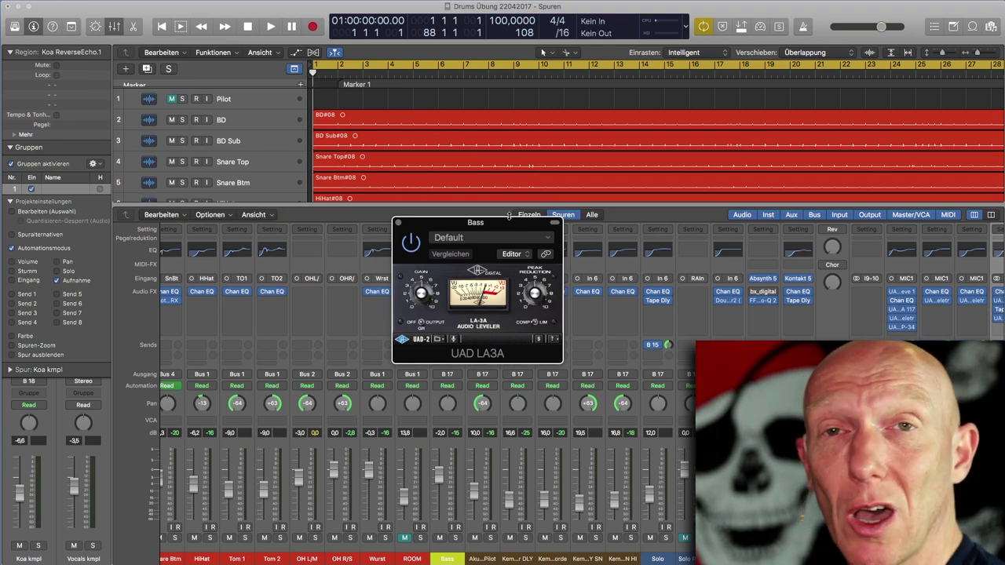
pyautogui.click(399, 224)
# Hide the mixer and increase the vertical zoom to examine the bass and guitar waveforms in the arrangement
pyautogui.scroll(-10, 450, 147)
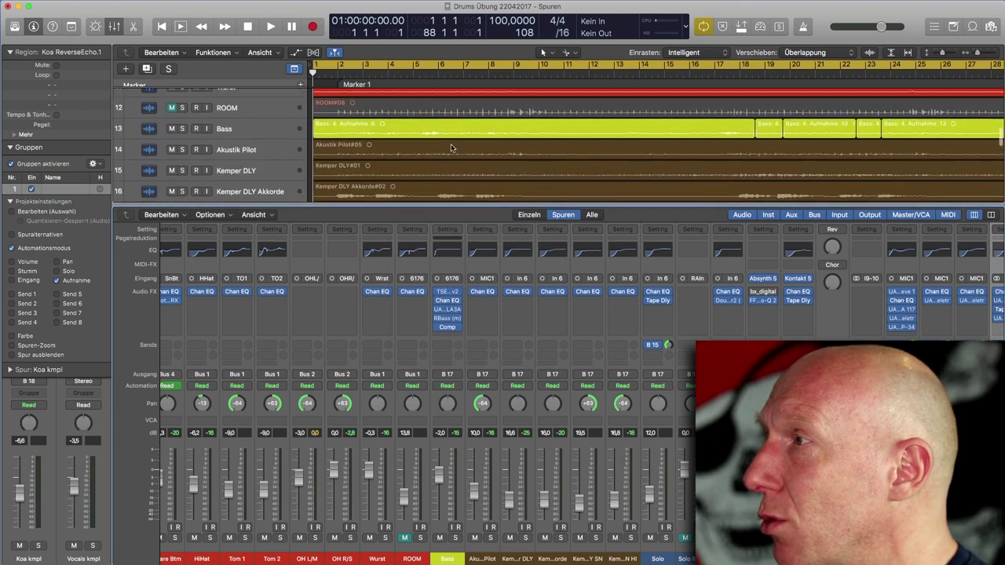
pyautogui.scroll(-10, 451, 147)
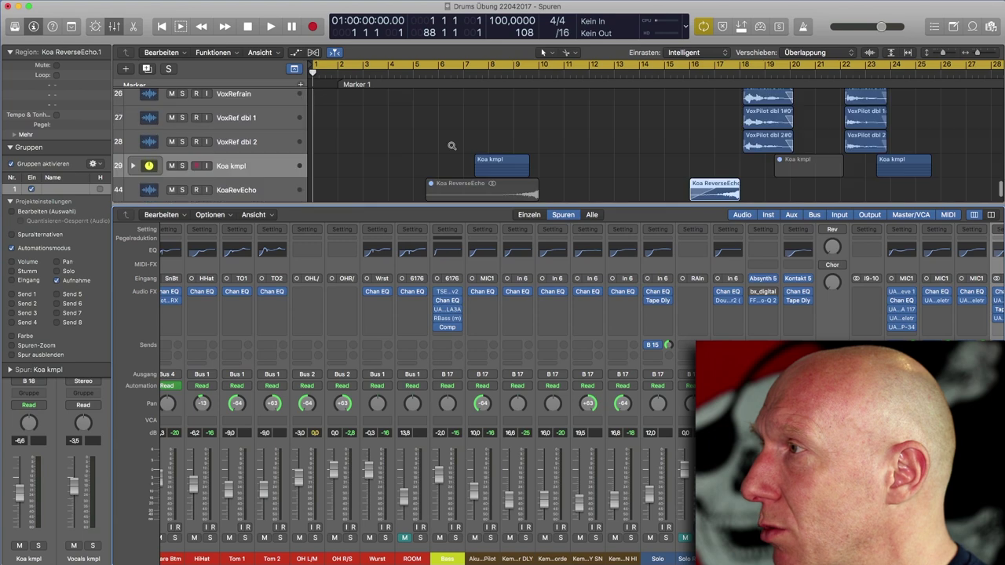
pyautogui.press('x')
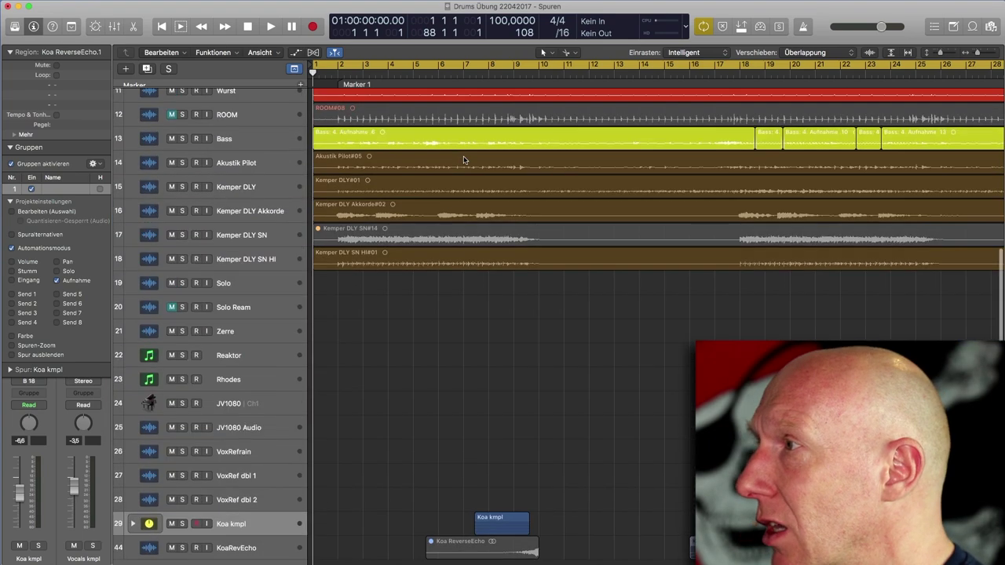
pyautogui.press('super+Down')
pyautogui.scroll(5, 464, 161)
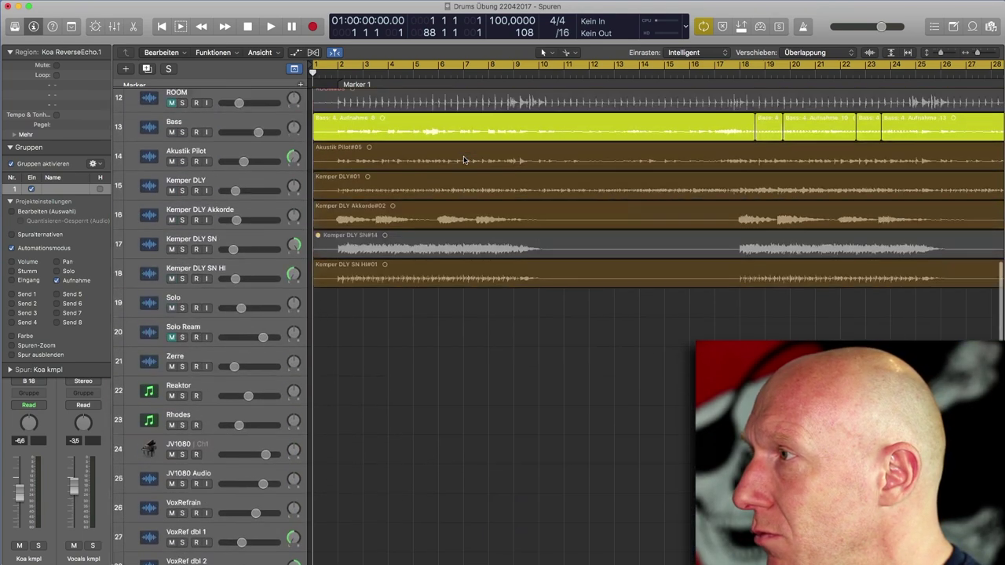
pyautogui.press('super+Down')
pyautogui.press('super+Down')
pyautogui.scroll(5, 463, 160)
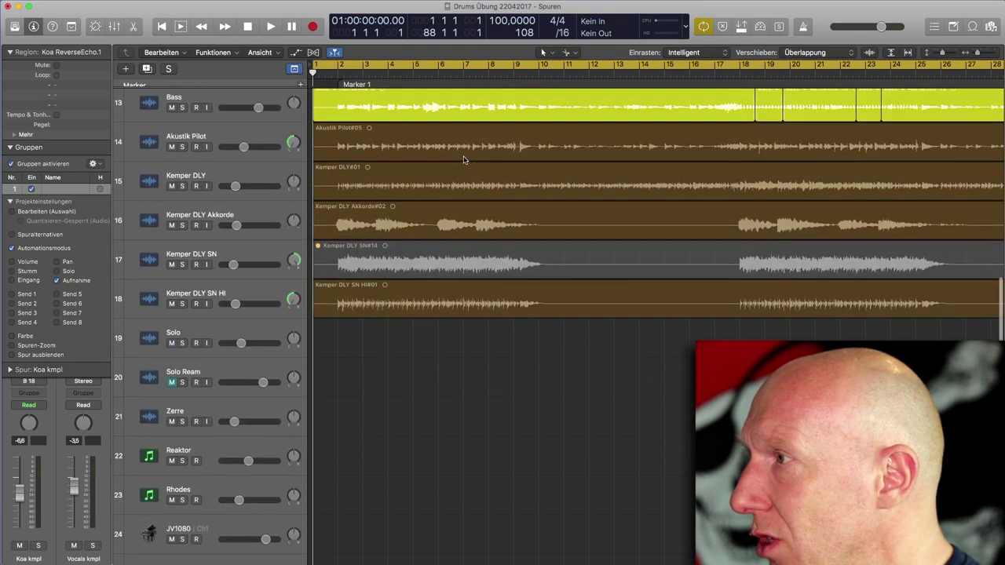
pyautogui.scroll(2, 463, 160)
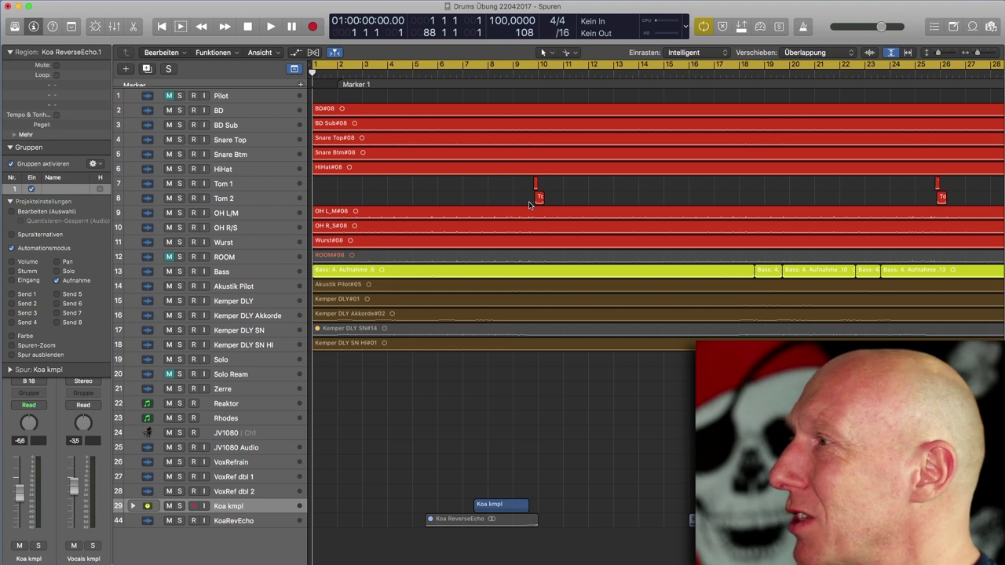
# Select the Tom 1 track and expand the Koa kmpl track stack to examine its subtracks further along the song
pyautogui.click(246, 183)
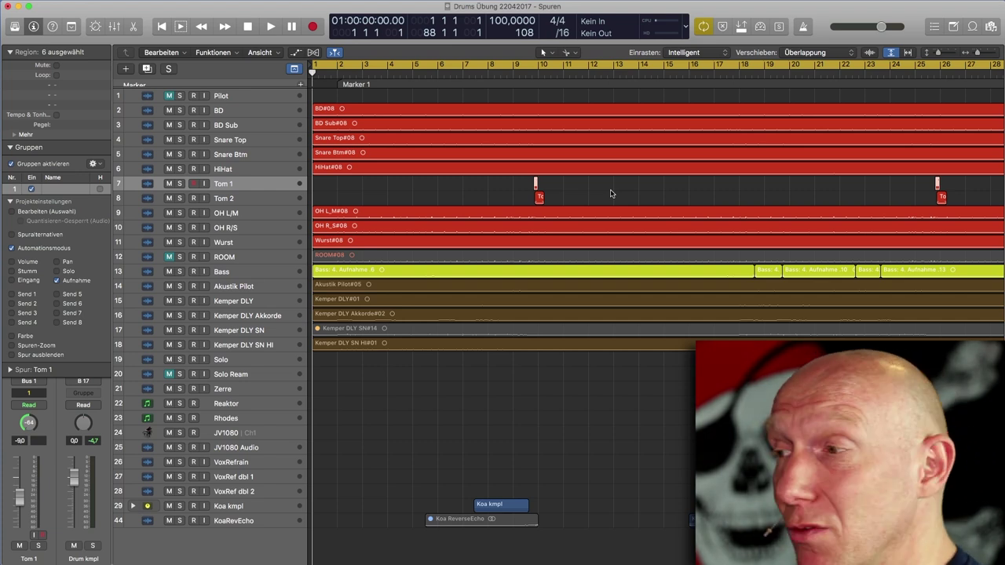
pyautogui.click(132, 506)
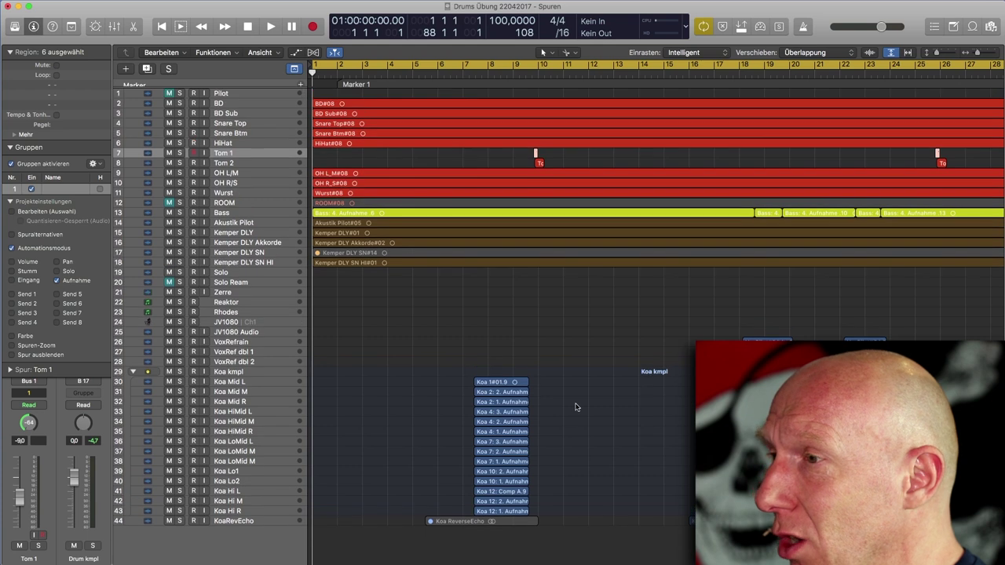
pyautogui.hscroll(5, 577, 406)
pyautogui.hscroll(12, 571, 407)
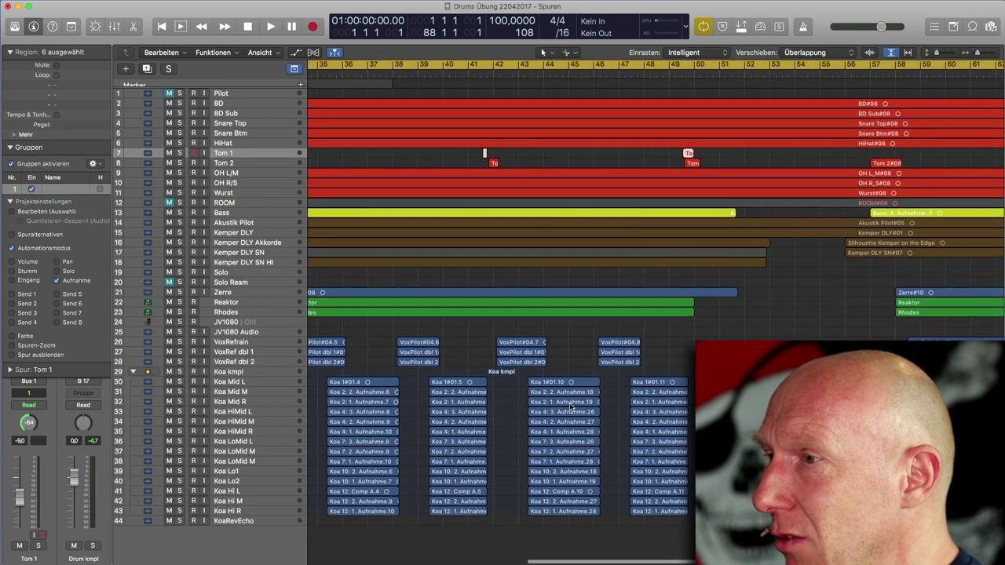
pyautogui.hscroll(2, 571, 407)
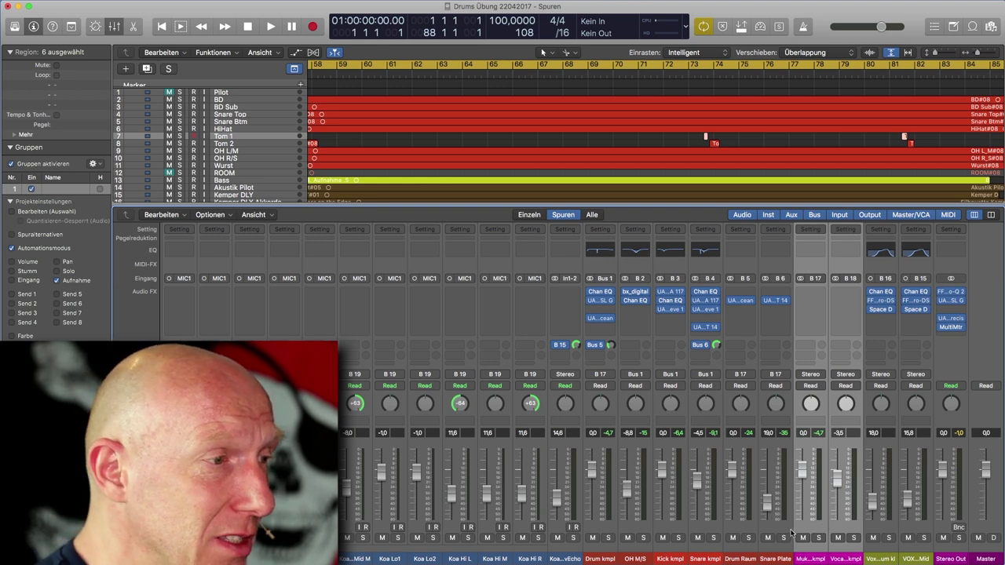
# Mute the vocals group bus, then unmute it and mute the music group bus instead
pyautogui.click(849, 531)
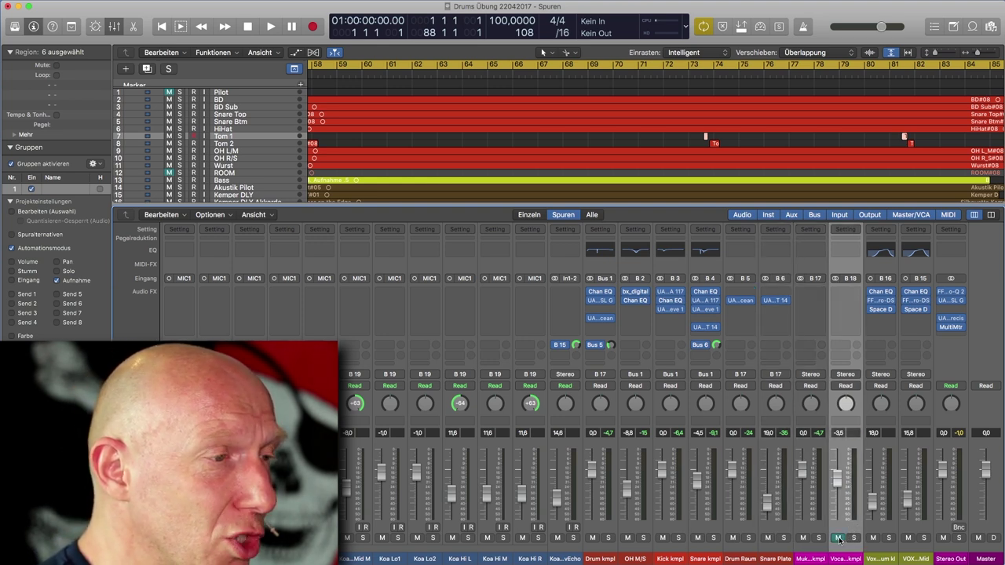
pyautogui.scroll(-10, 753, 164)
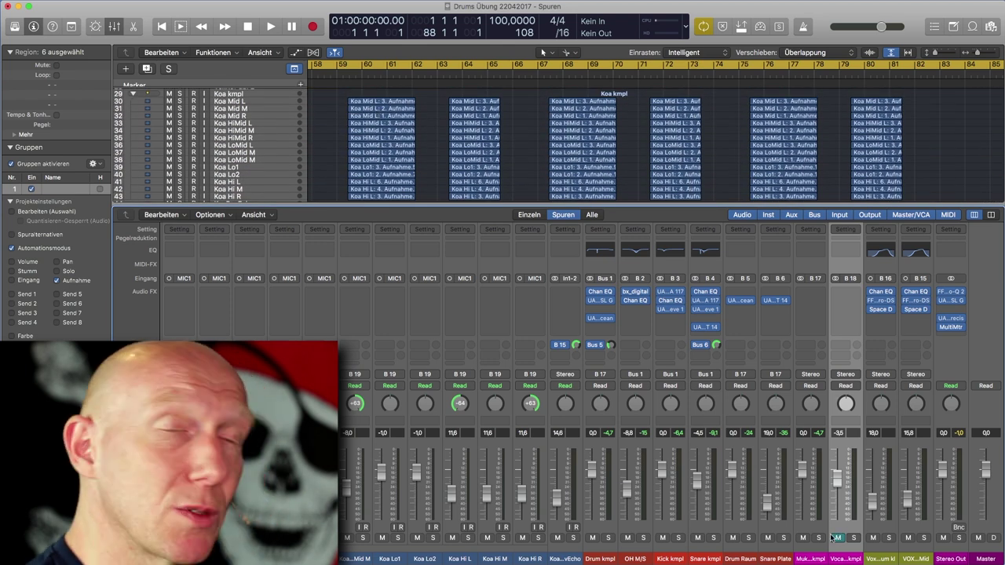
pyautogui.hscroll(-1, 832, 471)
pyautogui.click(838, 538)
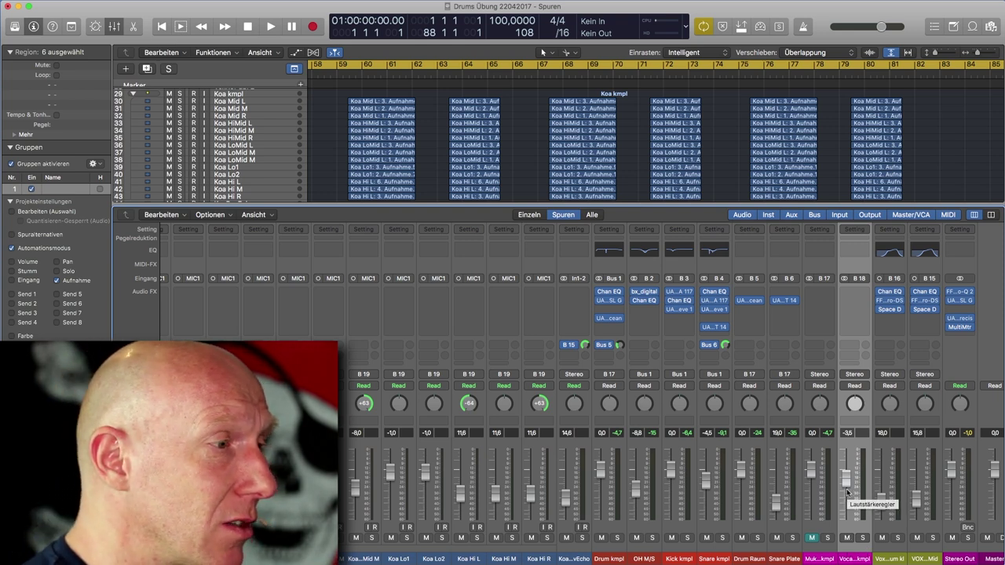
# Select the Drum kmpl, OH M/S, Kick kmpl and Snare kmpl channels one after another to inspect the drum bus routing
pyautogui.click(606, 530)
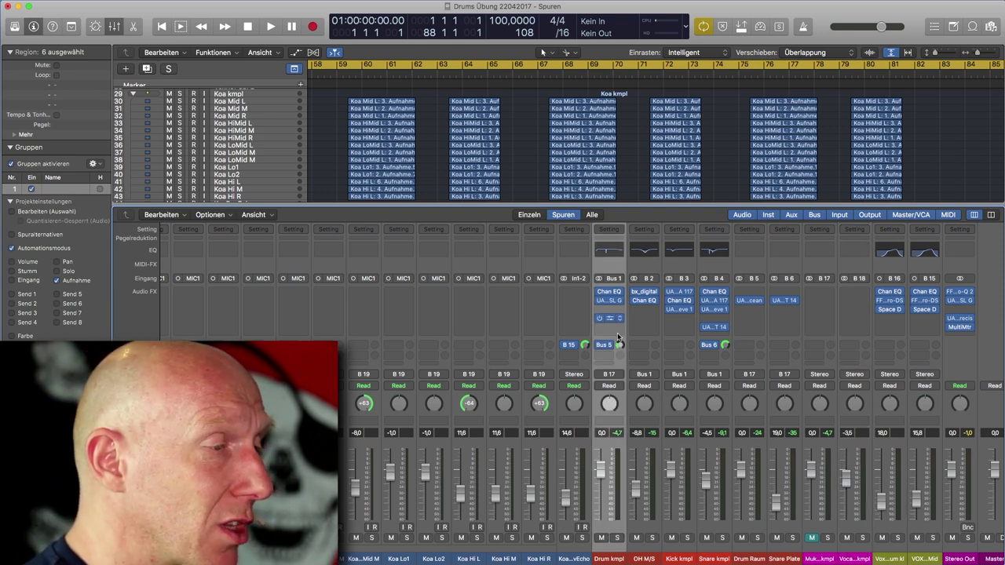
pyautogui.click(652, 533)
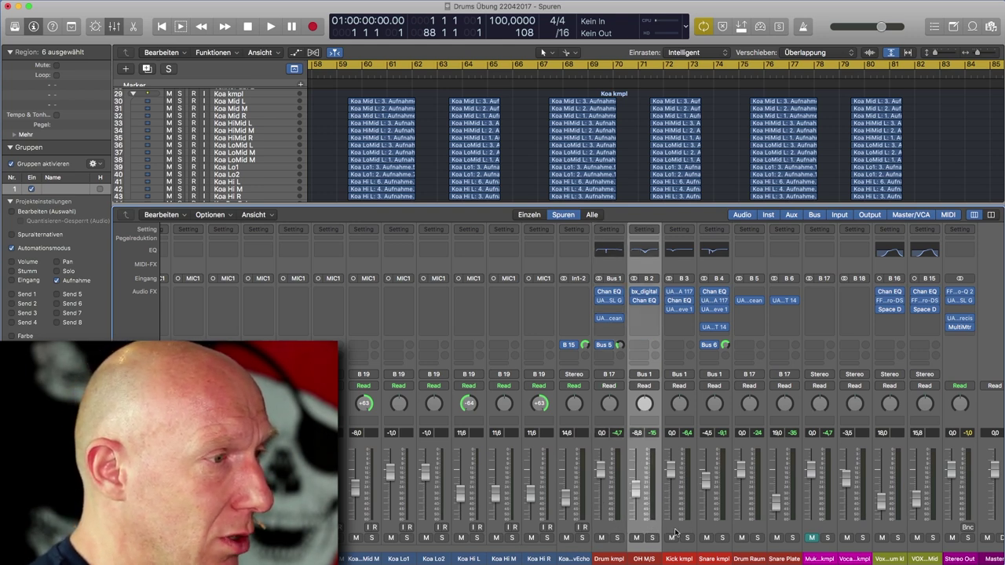
pyautogui.click(676, 534)
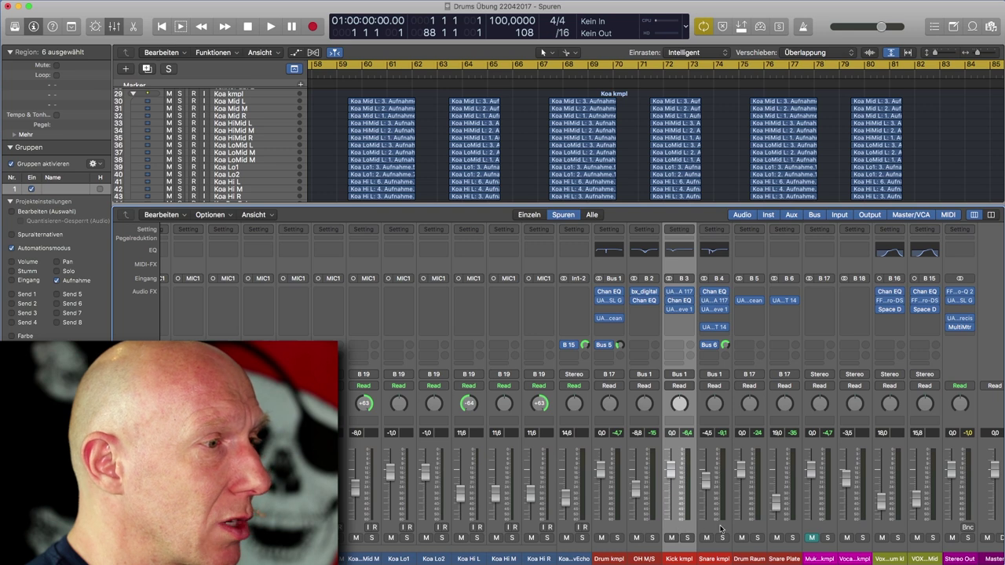
pyautogui.click(721, 529)
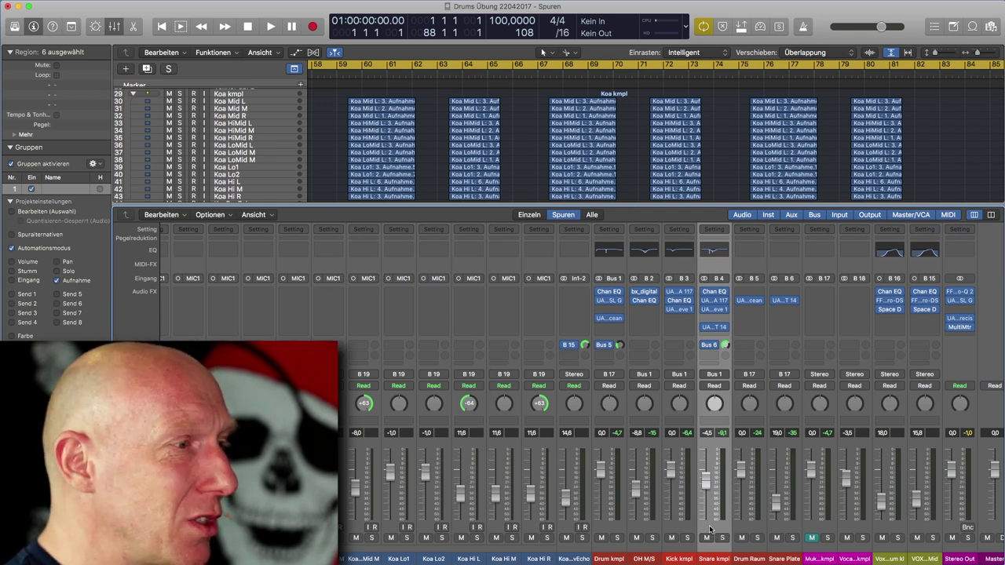
# Select the Koa kmpl channel, hide the mixer, and collapse the Koa kmpl track stack in the arrangement
pyautogui.hscroll(-1, 710, 527)
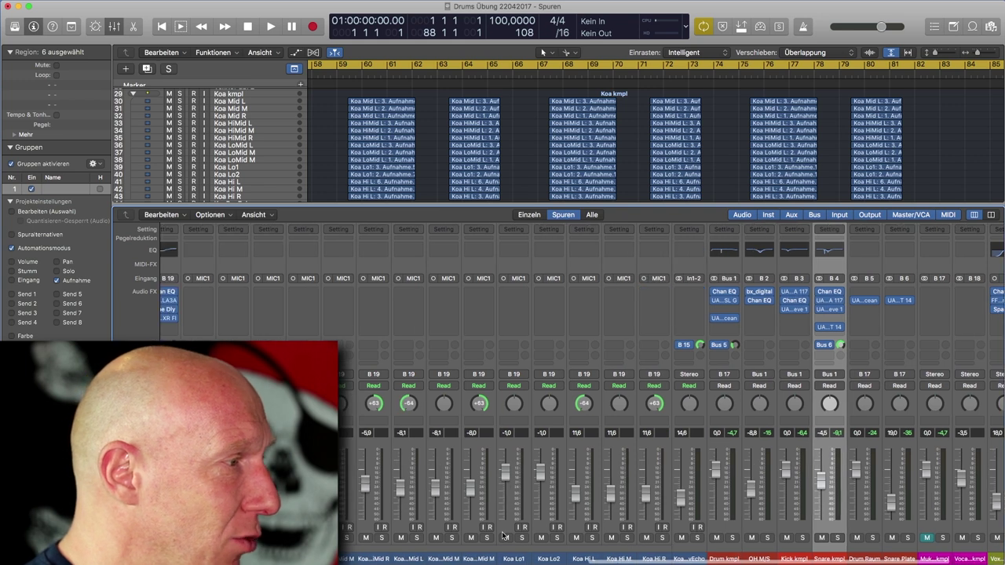
pyautogui.hscroll(-10, 496, 519)
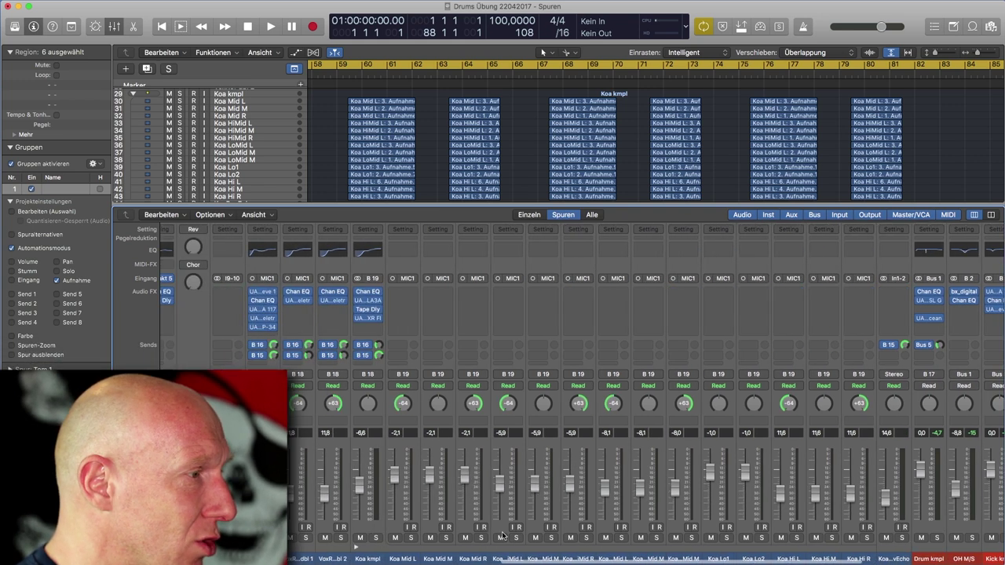
pyautogui.click(371, 550)
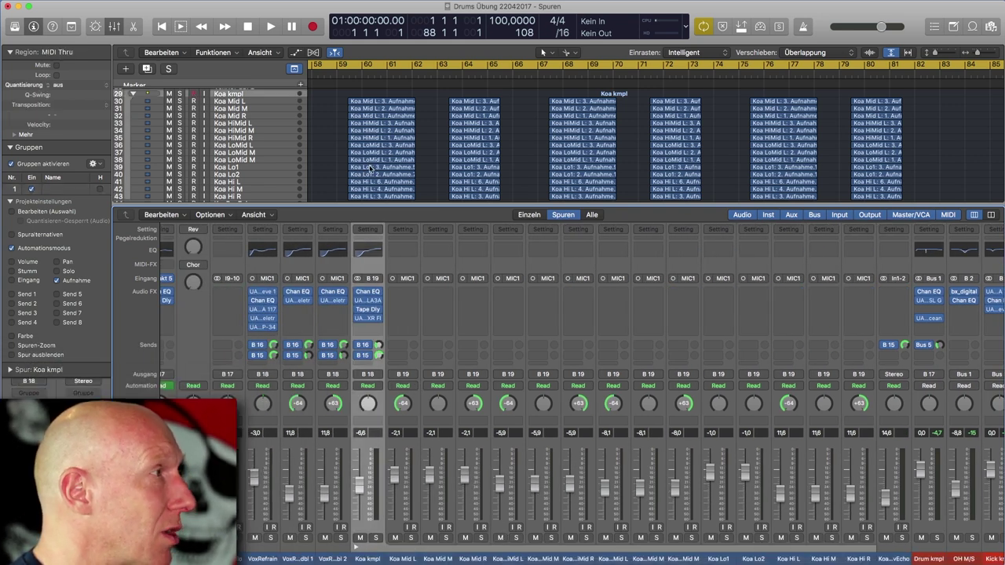
pyautogui.scroll(1, 361, 169)
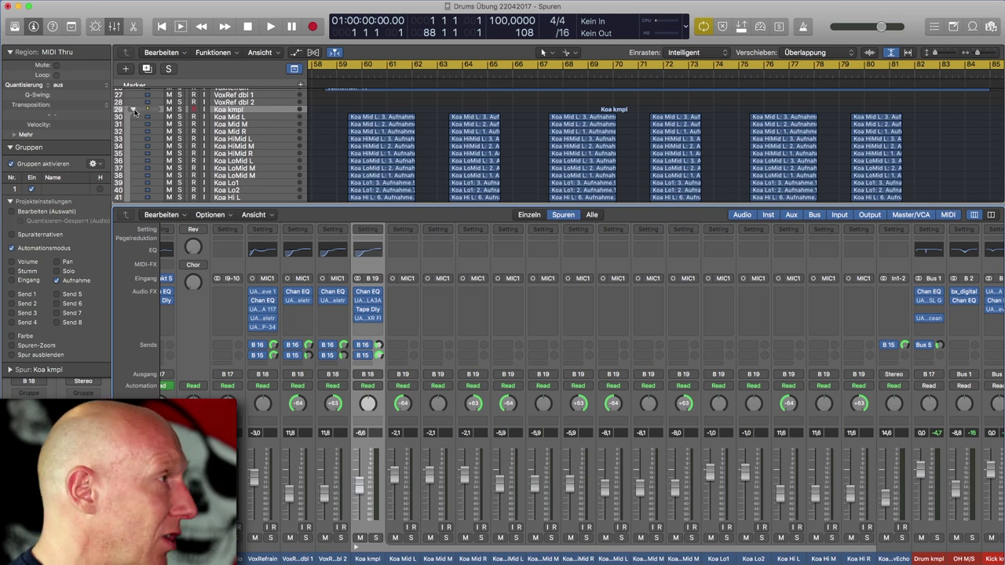
pyautogui.press('x')
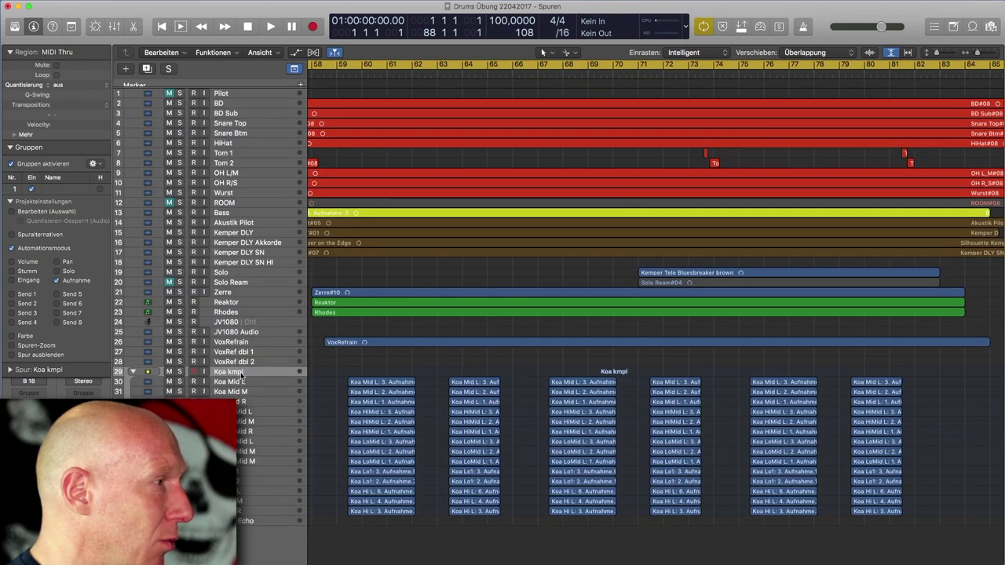
pyautogui.click(132, 374)
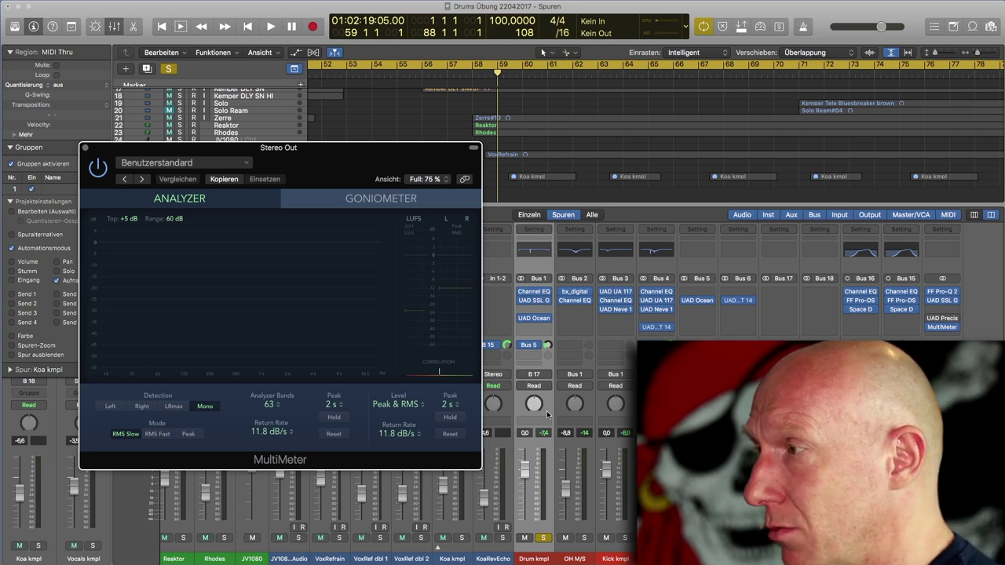
# Play the soloed Drum kmpl bus from bar 59 and again from the song start, checking its level on the MultiMeter
pyautogui.press('space')
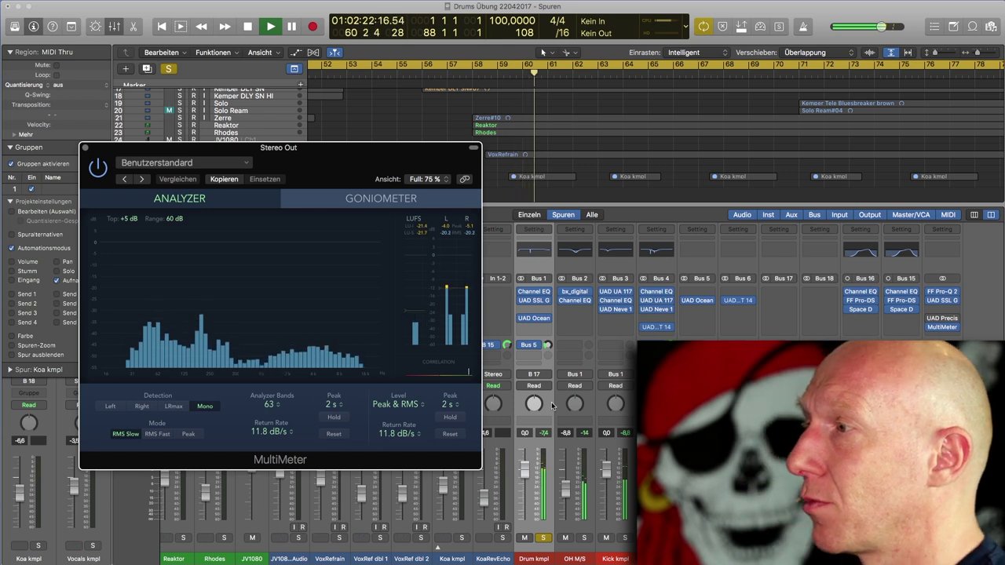
pyautogui.press('space')
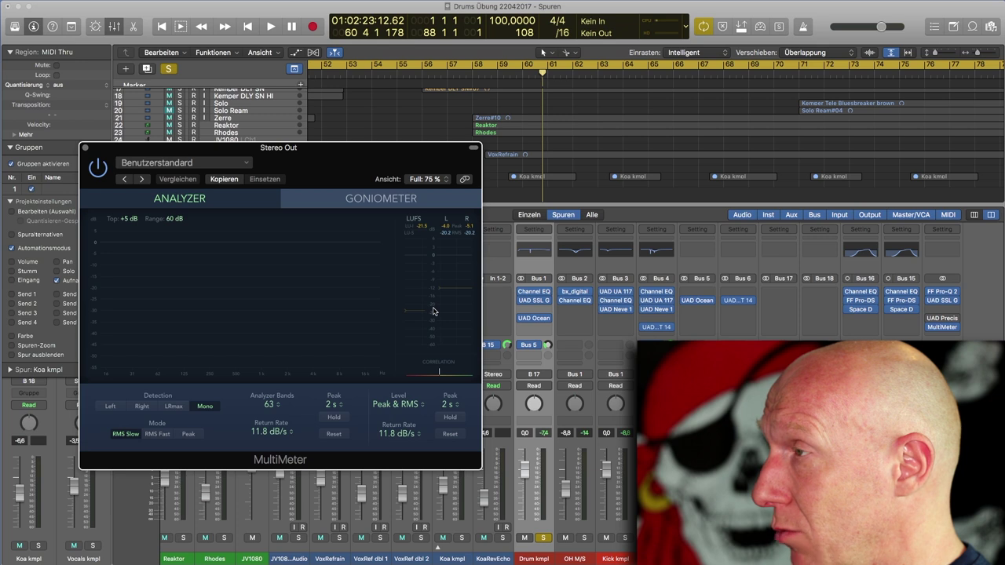
pyautogui.press('Return')
pyautogui.press('space')
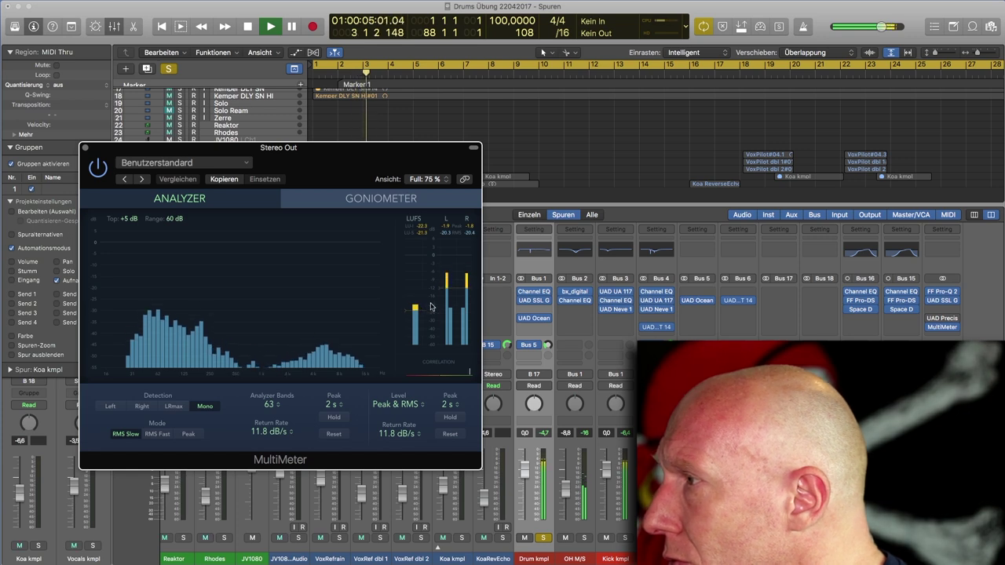
pyautogui.press('space')
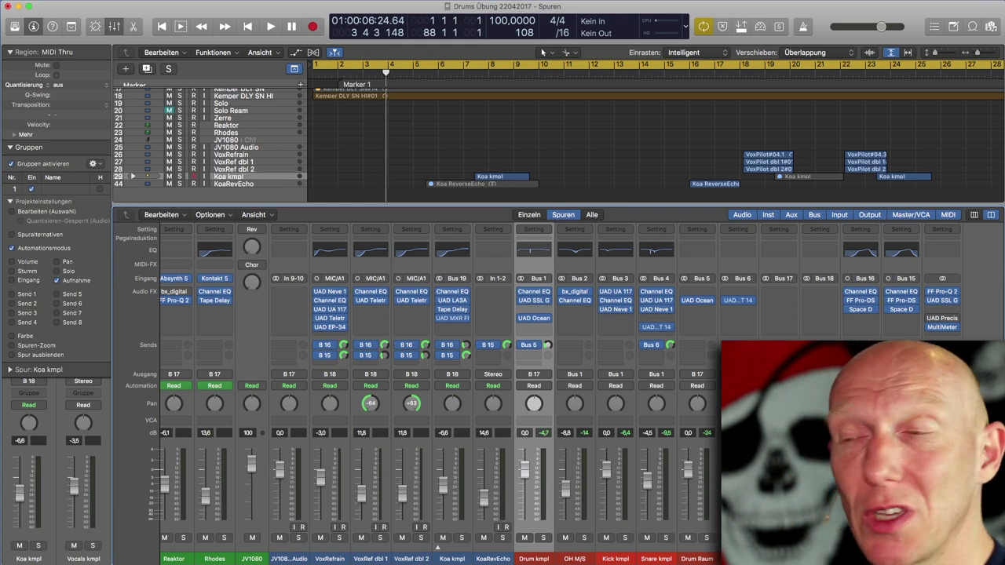
# Select the VoxRef dbl 1 channel and examine the panning of the doubled vocals, guitars and overheads across the mixer
pyautogui.hscroll(-8, 542, 377)
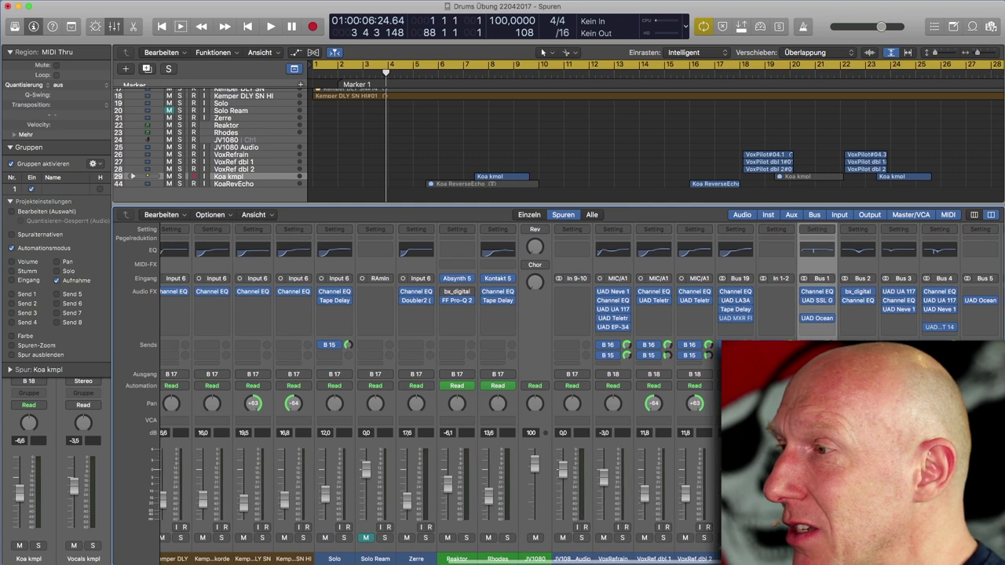
pyautogui.click(667, 414)
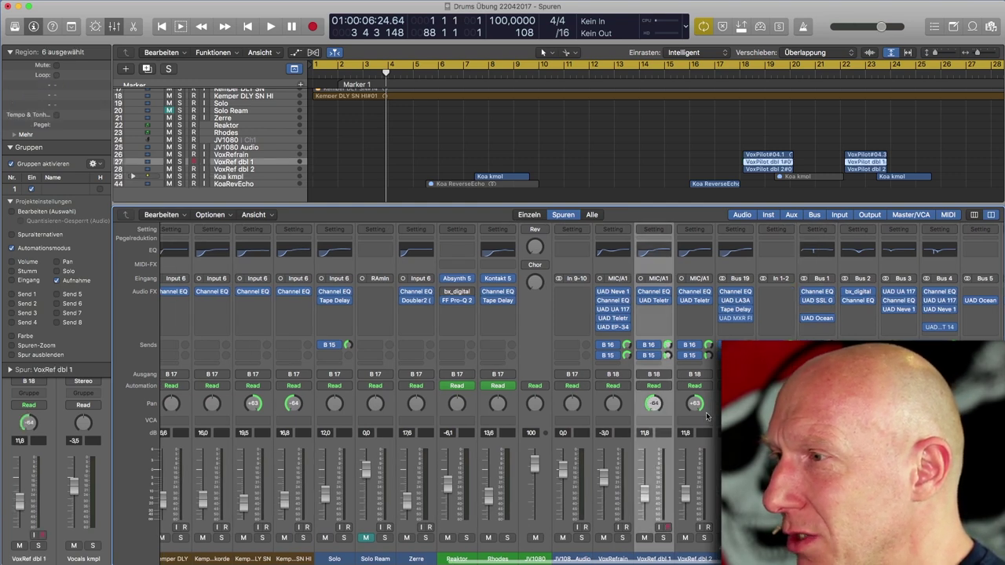
pyautogui.hscroll(-8, 494, 418)
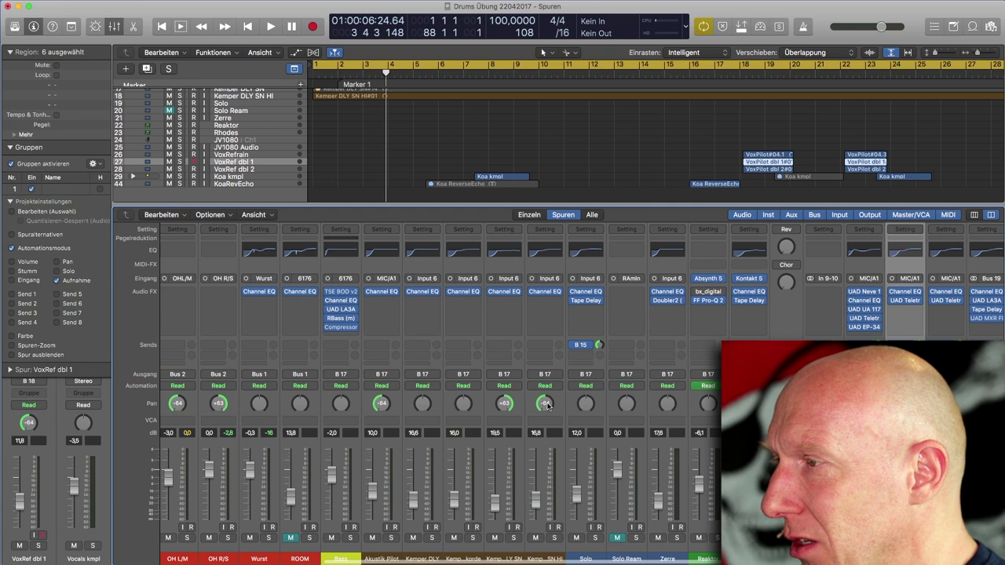
pyautogui.hscroll(-8, 385, 407)
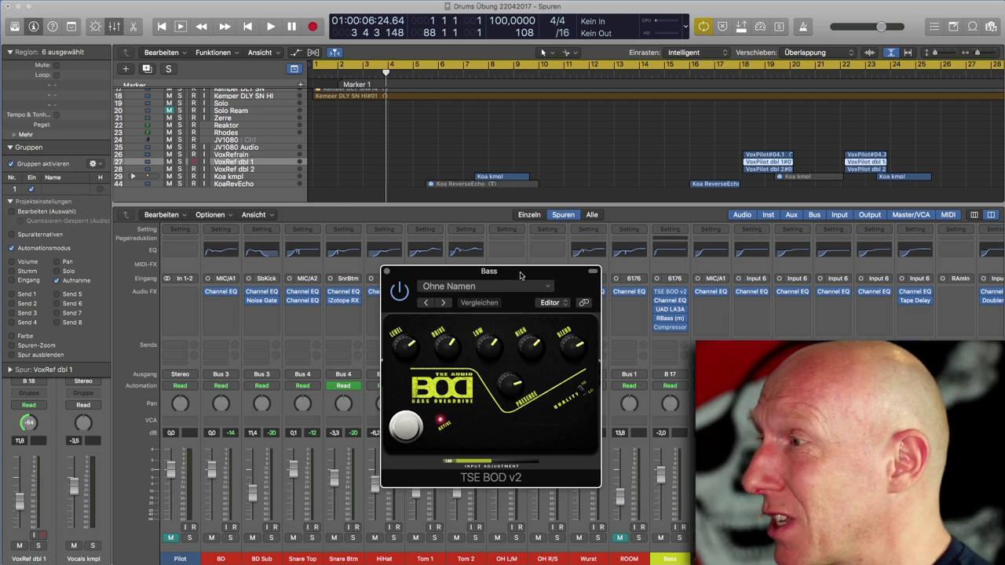
# Play the song from bar 5 with the Bass channel soloed and toggle the TSE BOD v2 overdrive's bypass to compare the sound
pyautogui.moveTo(520, 275); pyautogui.dragTo(437, 254)
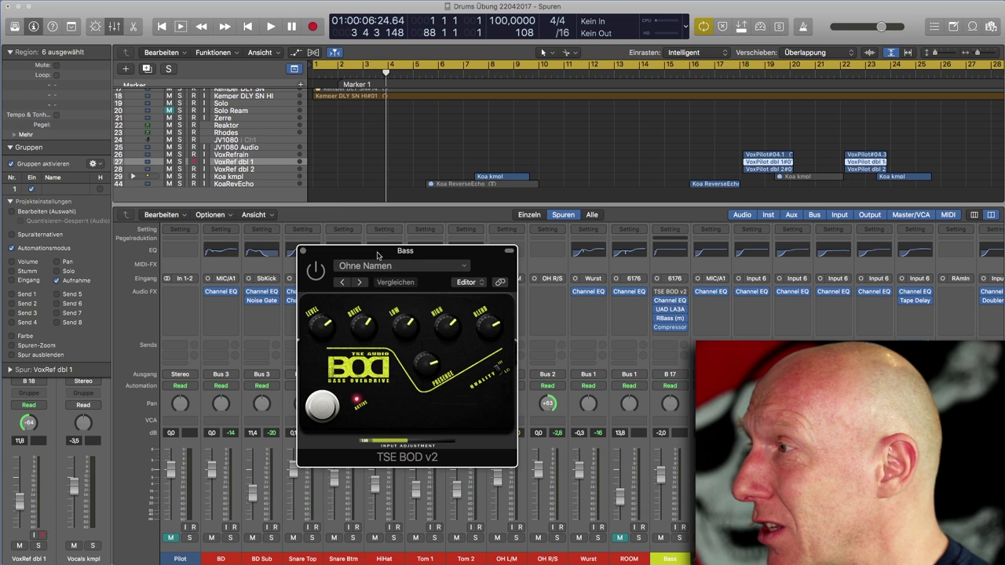
pyautogui.moveTo(377, 256); pyautogui.dragTo(376, 248)
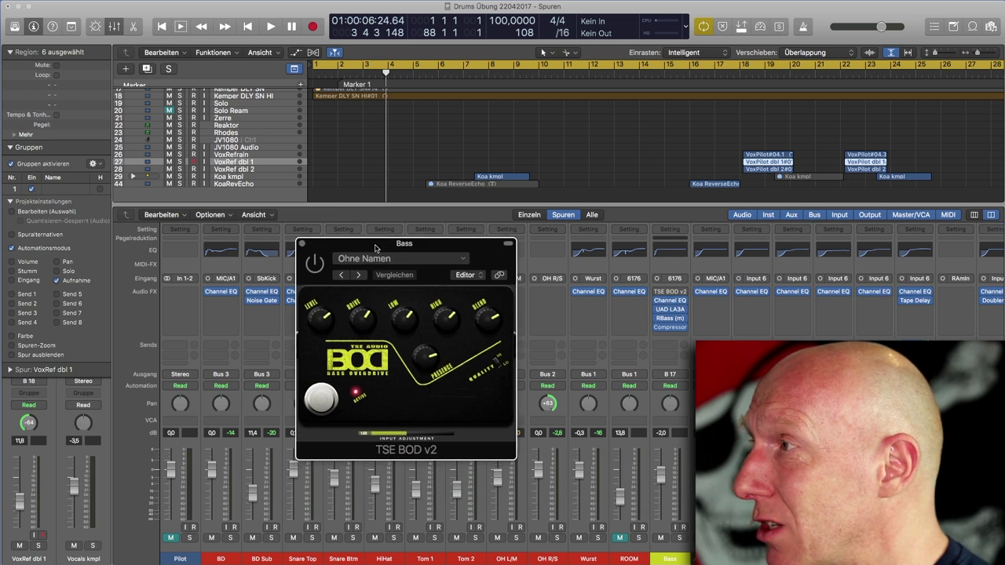
pyautogui.doubleClick(416, 77)
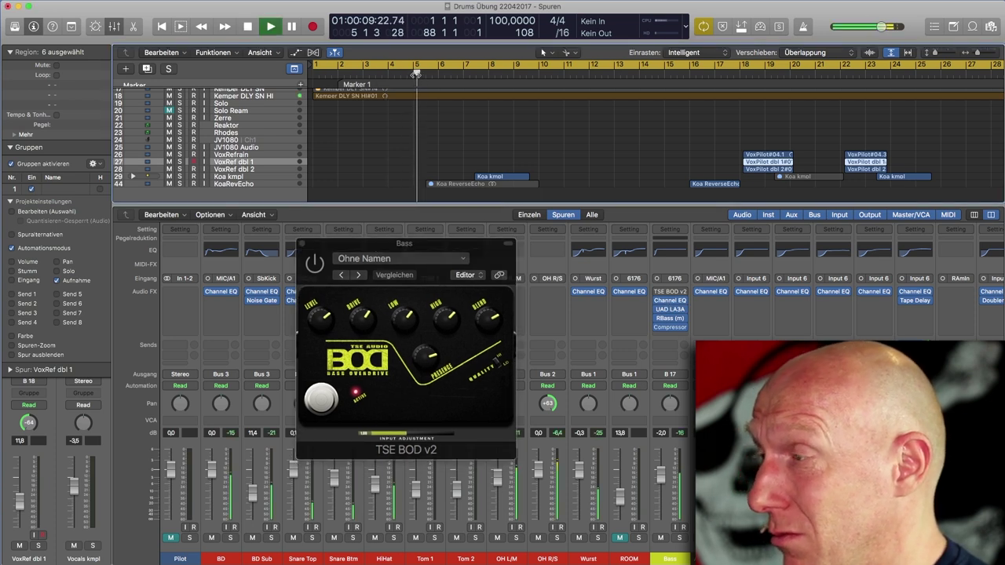
pyautogui.click(679, 539)
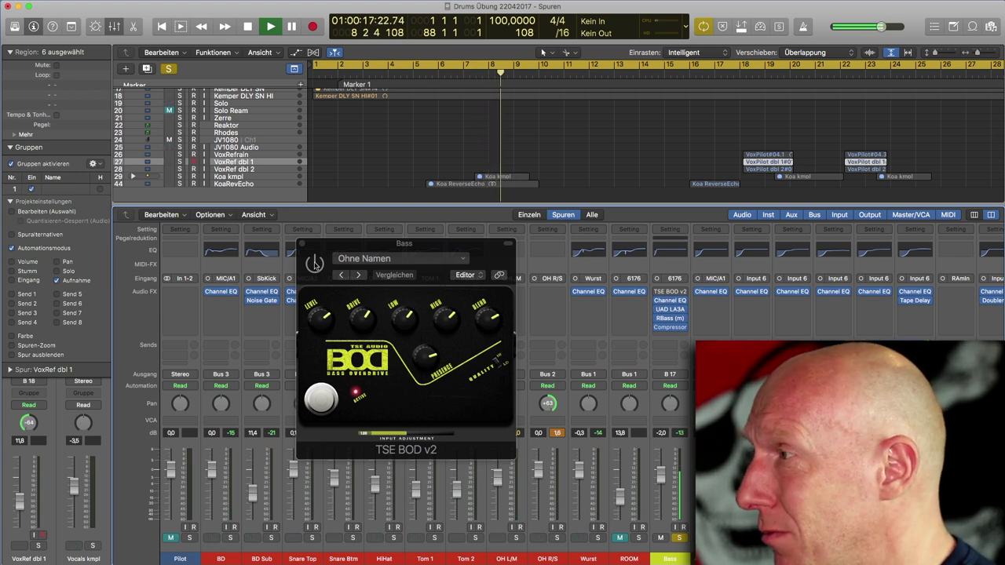
pyautogui.click(315, 264)
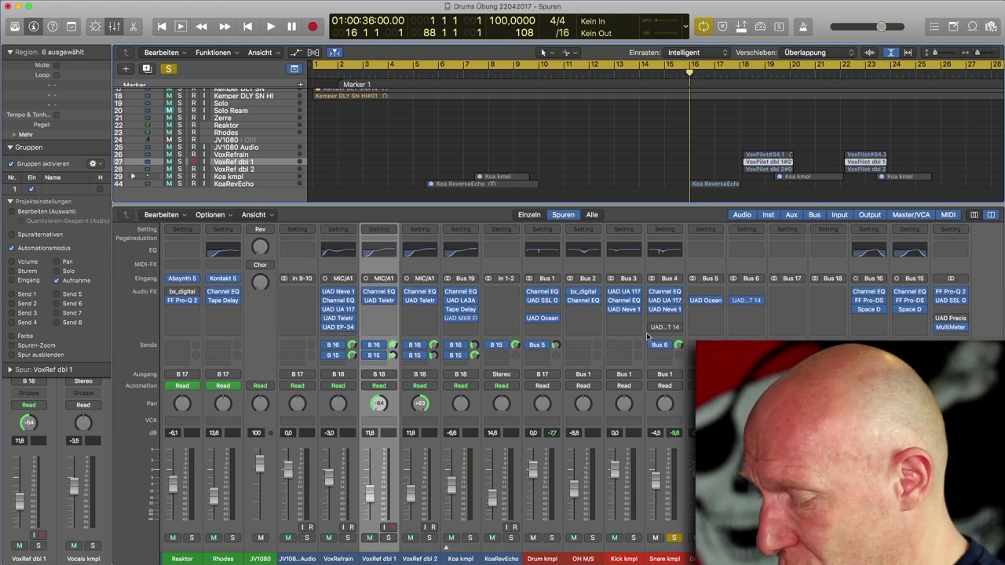
# Play the soloed Snare kmpl bus from bar 16 and compare it with and without the UAD EMT 140 reverb
pyautogui.press('space')
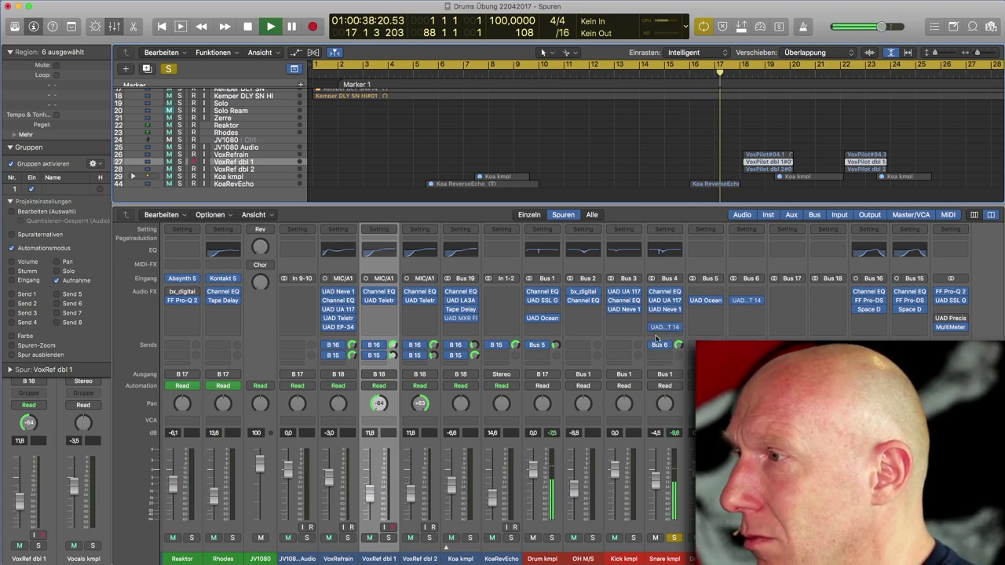
pyautogui.moveTo(656, 330)
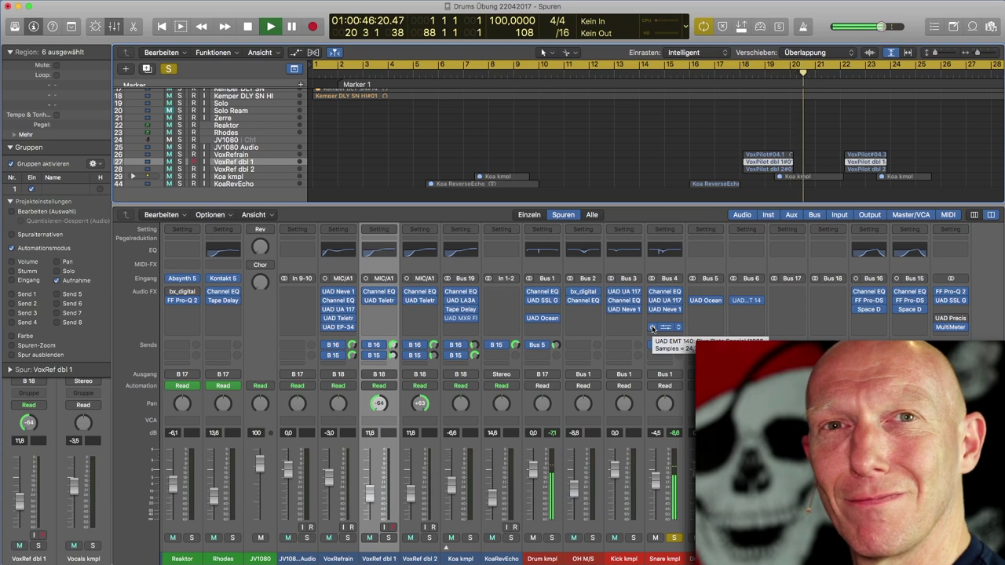
pyautogui.press('space')
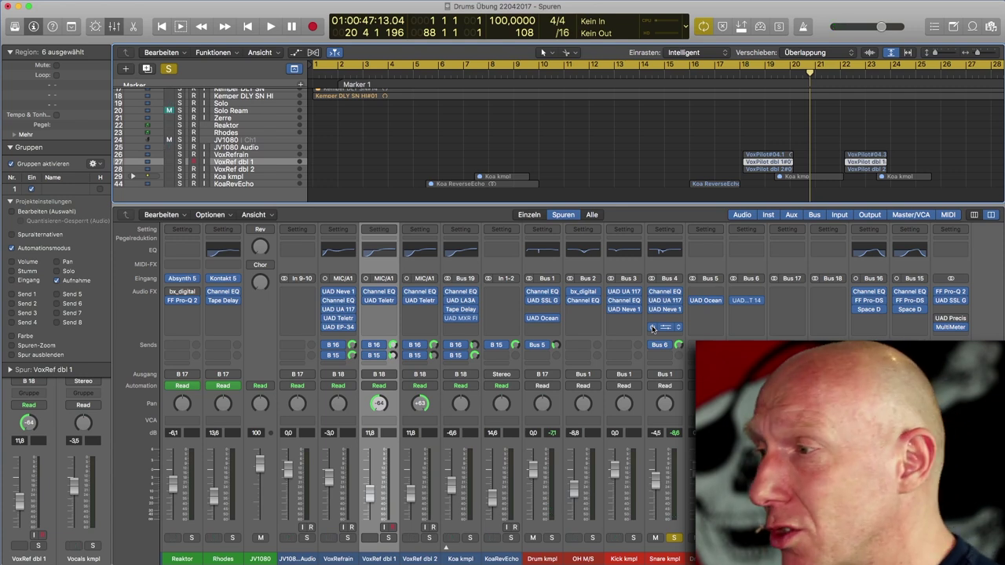
# Solo the Drum kmpl bus as well and play from bar 18 to compare the snare reverb within the full drums
pyautogui.click(551, 538)
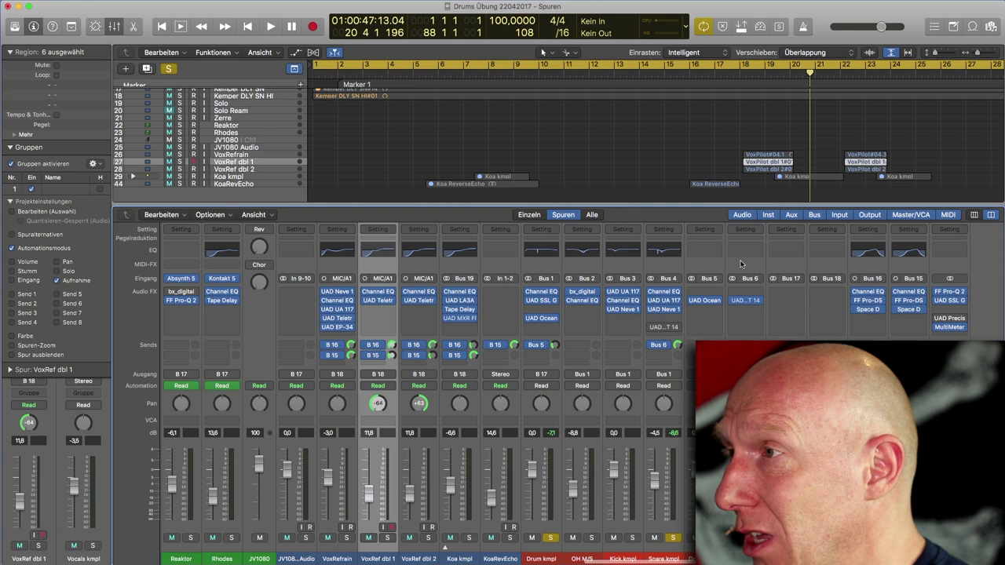
pyautogui.scroll(-1, 750, 115)
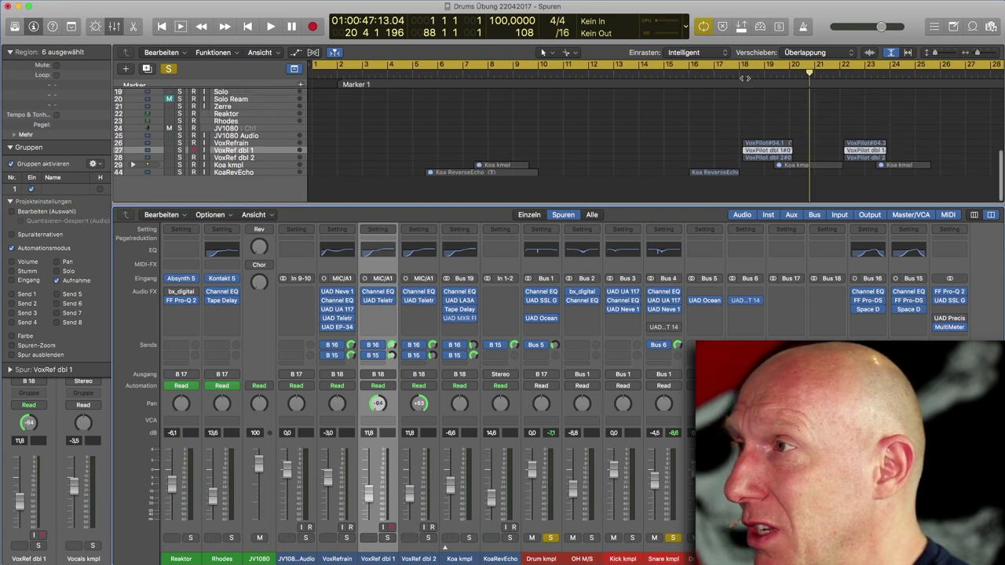
pyautogui.doubleClick(745, 77)
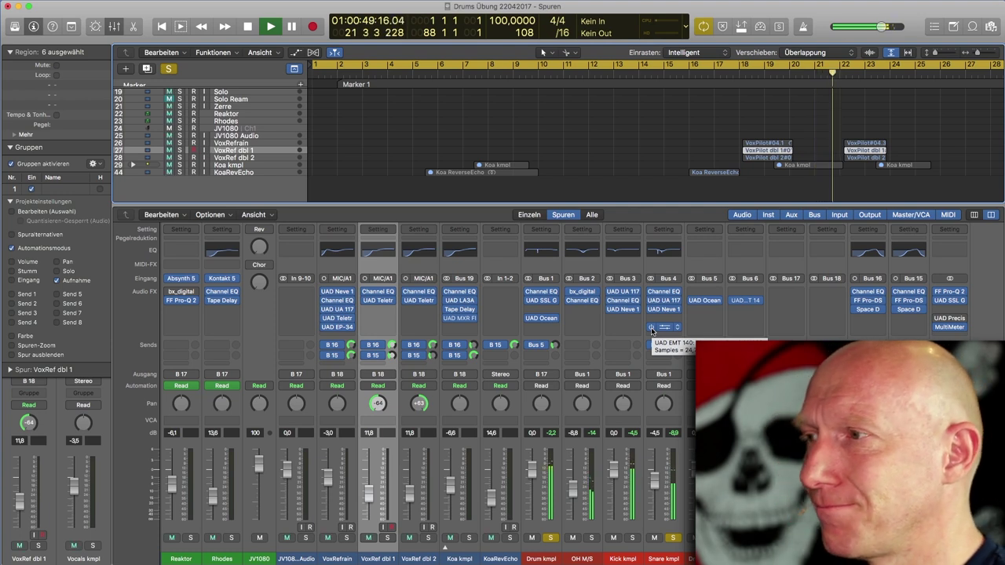
pyautogui.press('space')
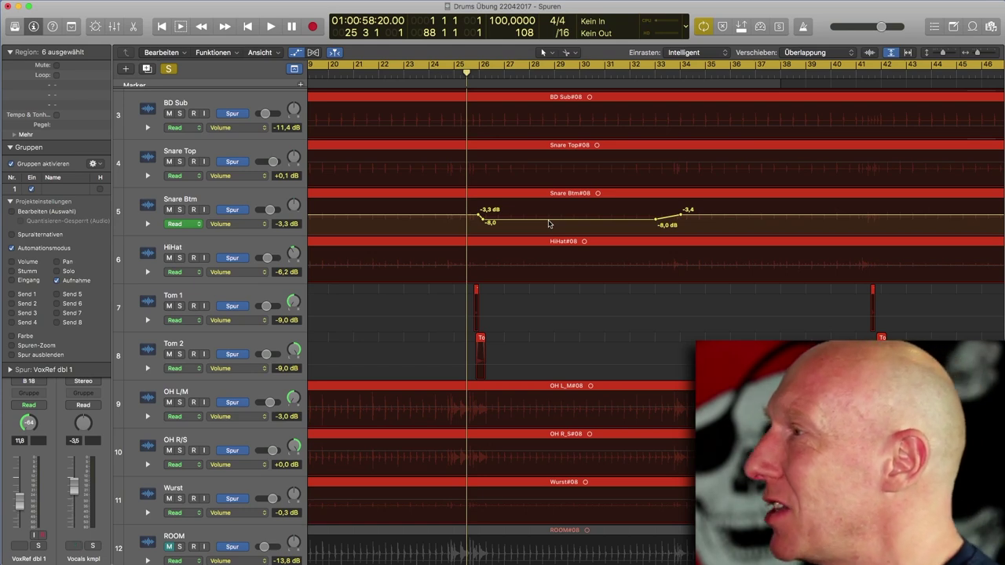
# Select the Snare Btm track to inspect its volume automation, and check the remaining tracks for automation further along the song
pyautogui.click(247, 196)
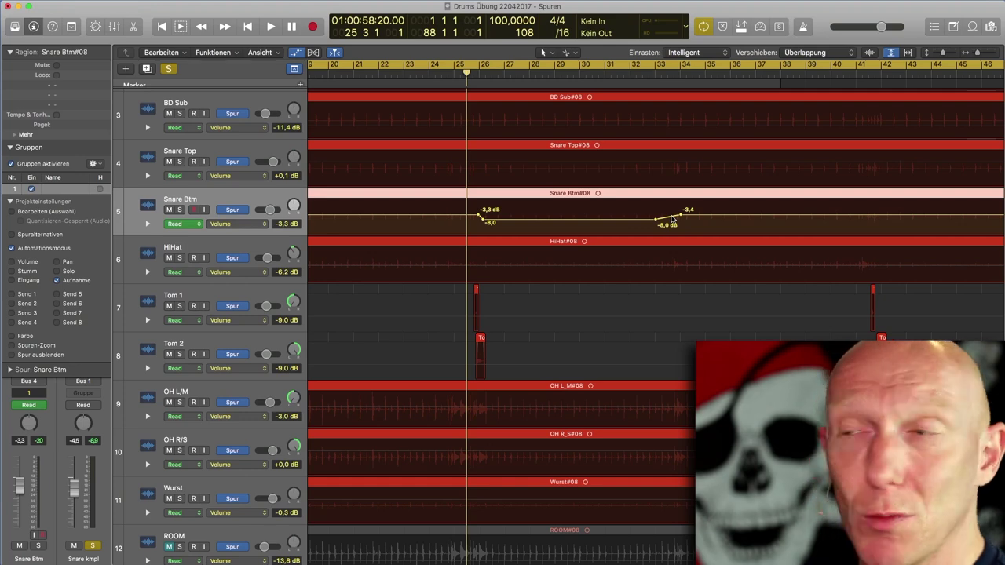
pyautogui.scroll(-5, 672, 219)
pyautogui.scroll(-12, 672, 219)
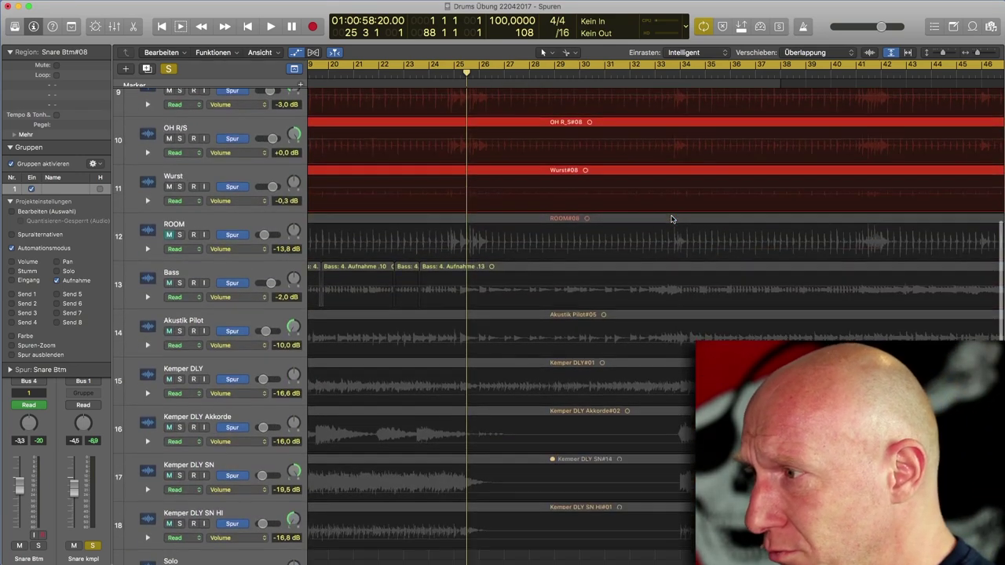
pyautogui.hscroll(10, 672, 219)
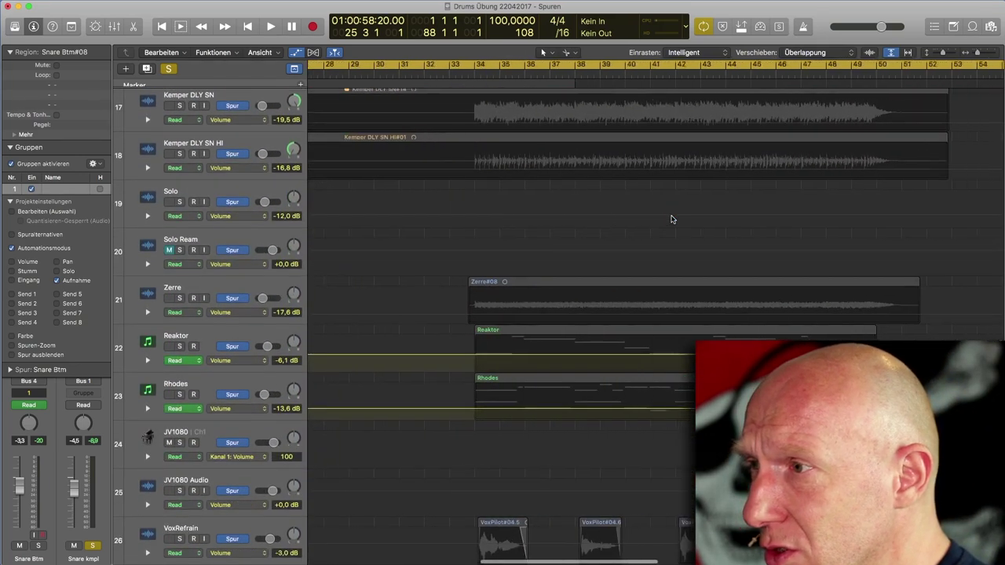
pyautogui.hscroll(2, 673, 219)
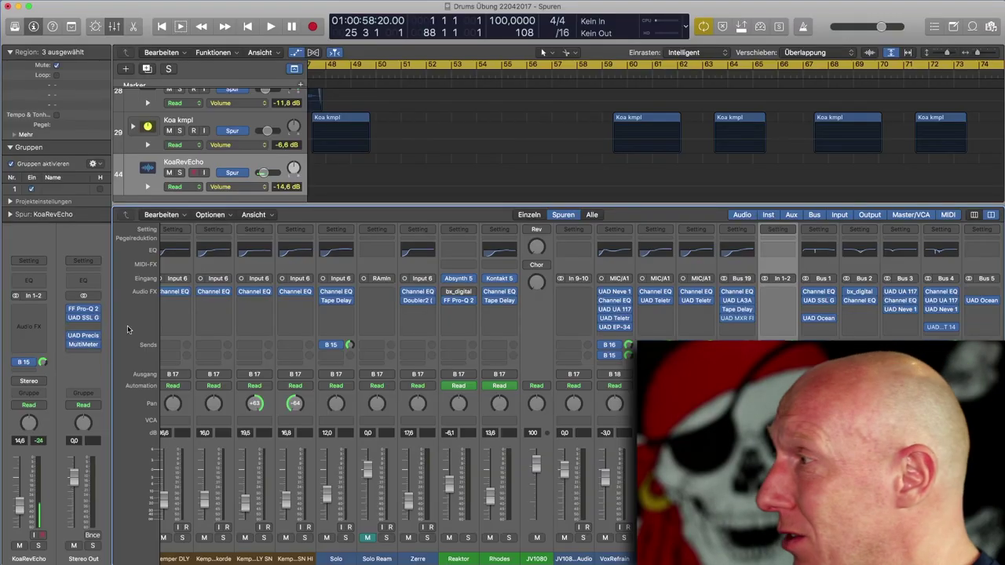
# Inspect the FF Pro-Q 2 equalizer and the UAD SSL G Bus Compressor on the Stereo Out channel, closing each plug-in window
pyautogui.hscroll(-1, 115, 289)
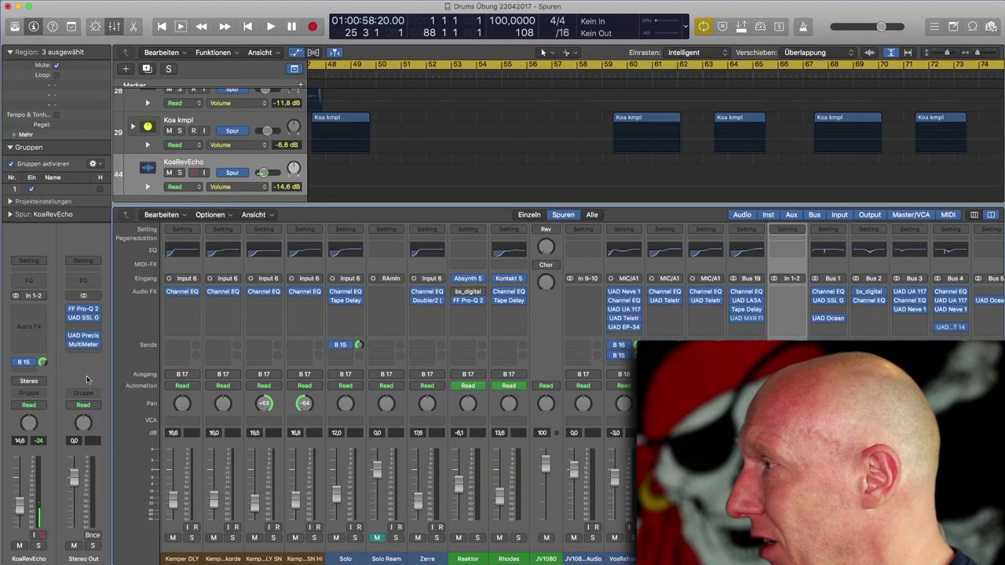
pyautogui.click(85, 311)
pyautogui.moveTo(56, 1); pyautogui.dragTo(338, 62)
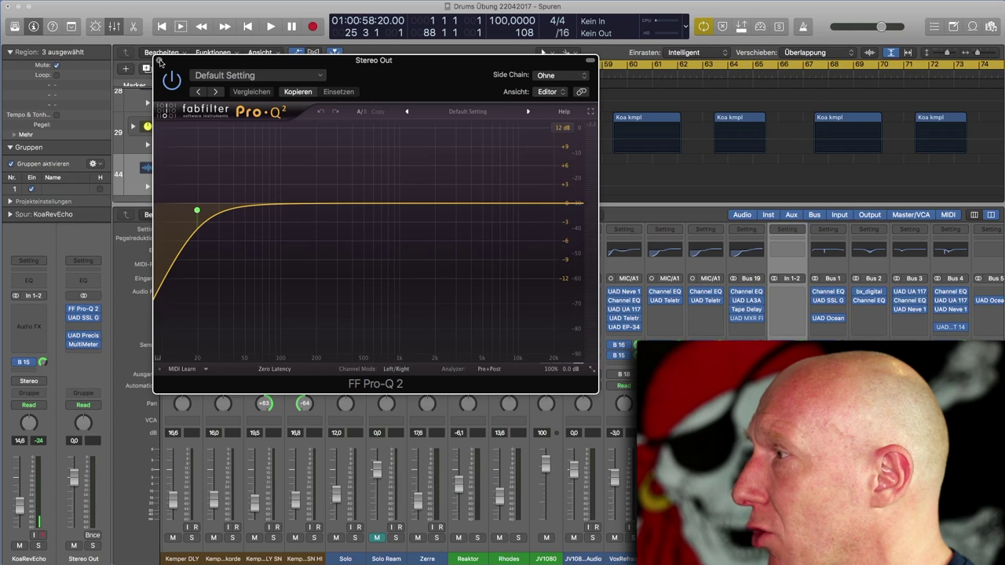
pyautogui.click(158, 60)
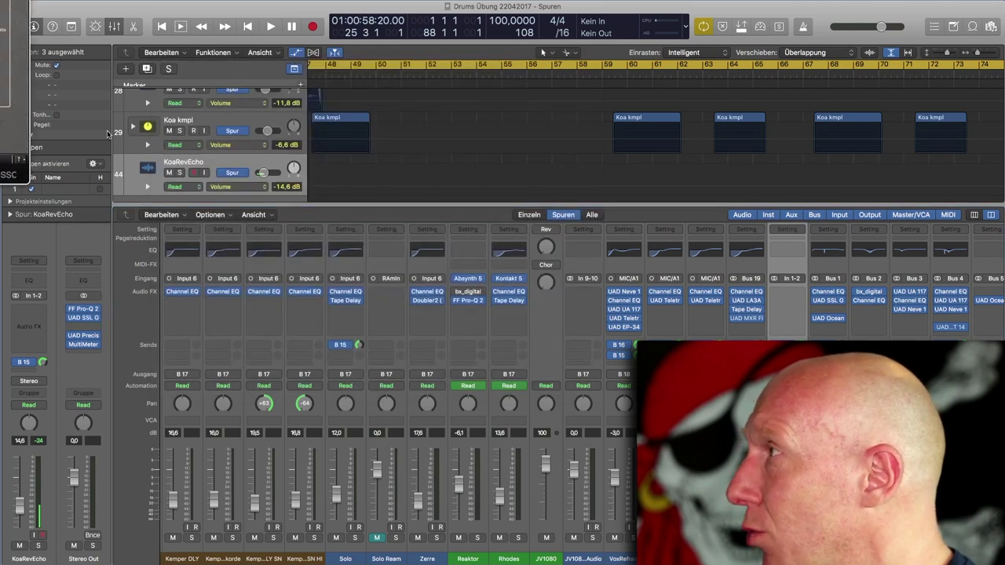
pyautogui.moveTo(4, 1); pyautogui.dragTo(297, 100)
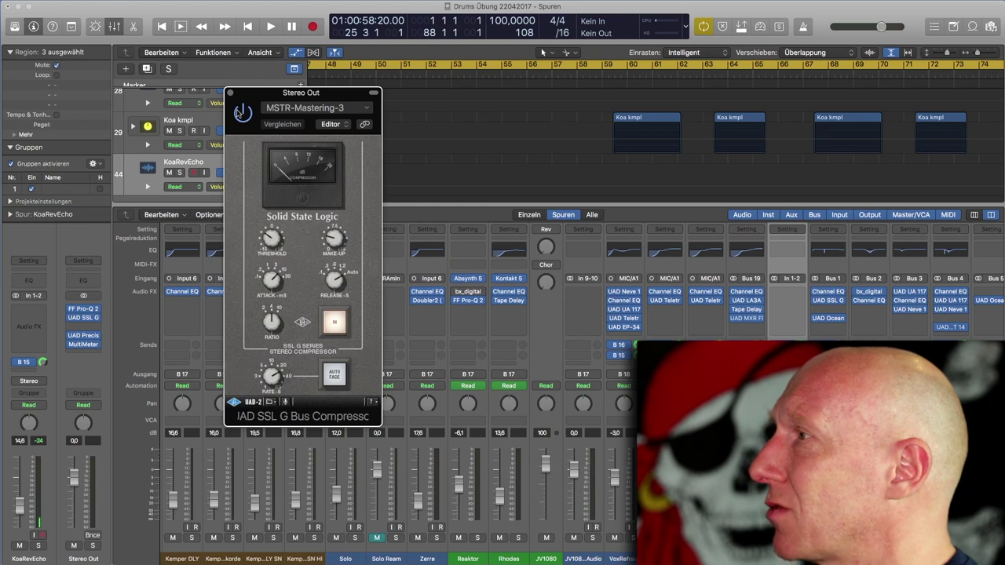
pyautogui.click(229, 93)
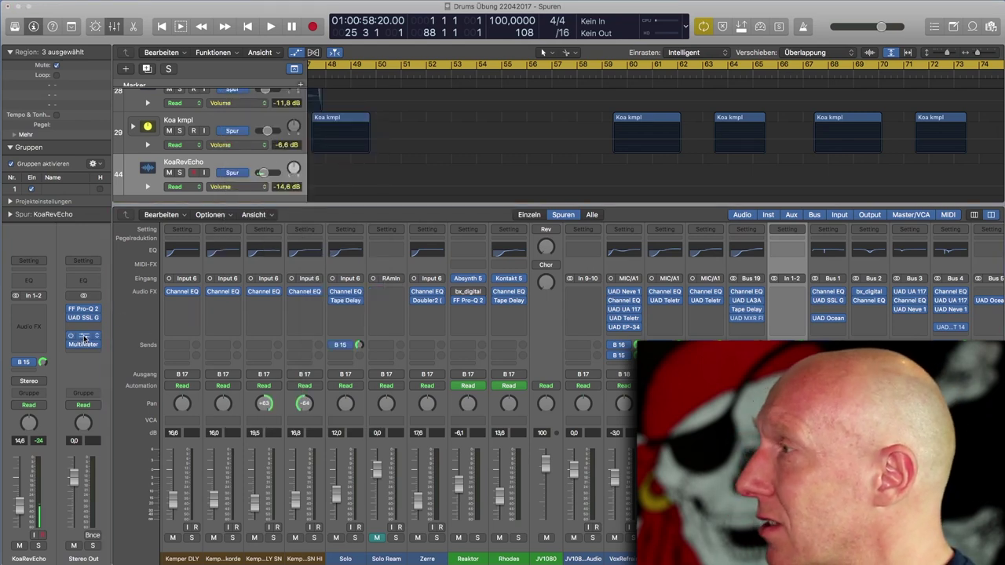
# Inspect the UAD Precision Limiter and MultiMeter on Stereo Out side by side, close the MultiMeter and keep the limiter open
pyautogui.moveTo(157, 0); pyautogui.dragTo(475, 214)
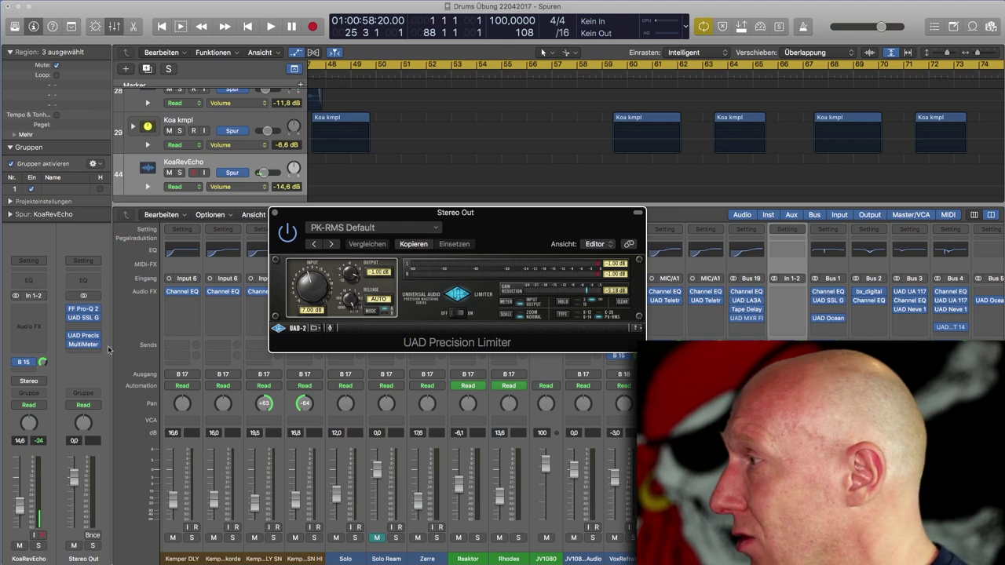
pyautogui.click(87, 344)
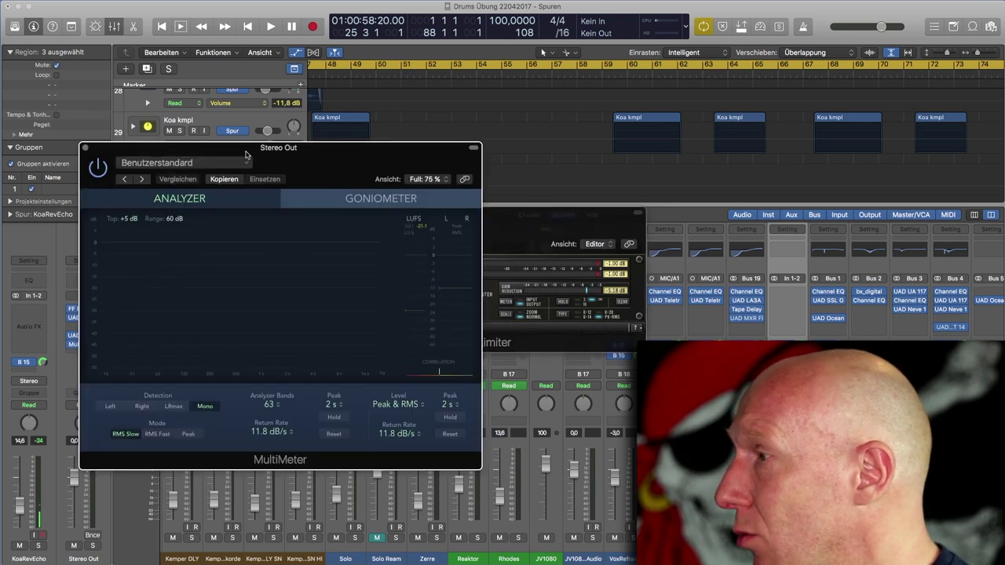
pyautogui.moveTo(247, 157); pyautogui.dragTo(205, 143)
pyautogui.moveTo(502, 214); pyautogui.dragTo(698, 224)
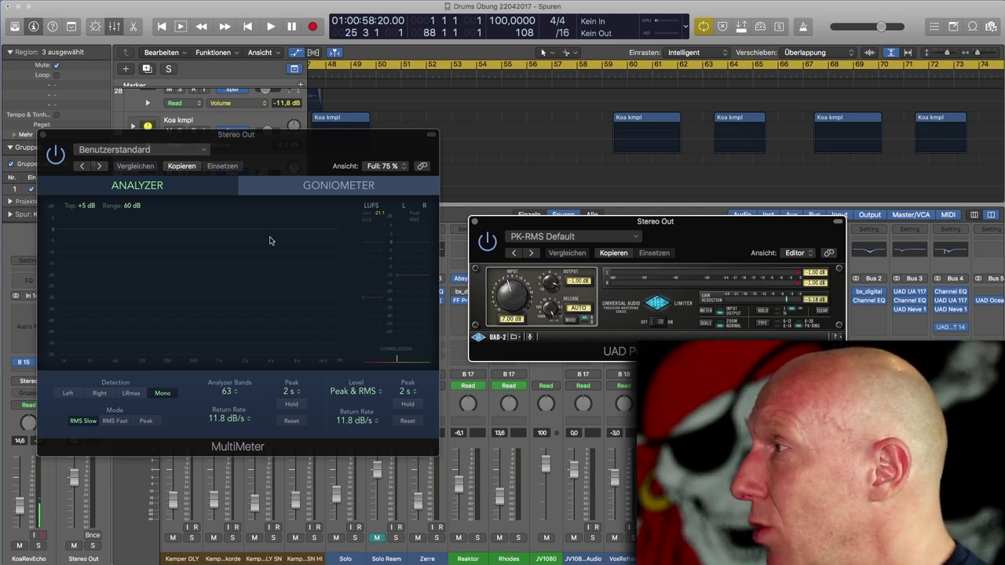
pyautogui.click(43, 137)
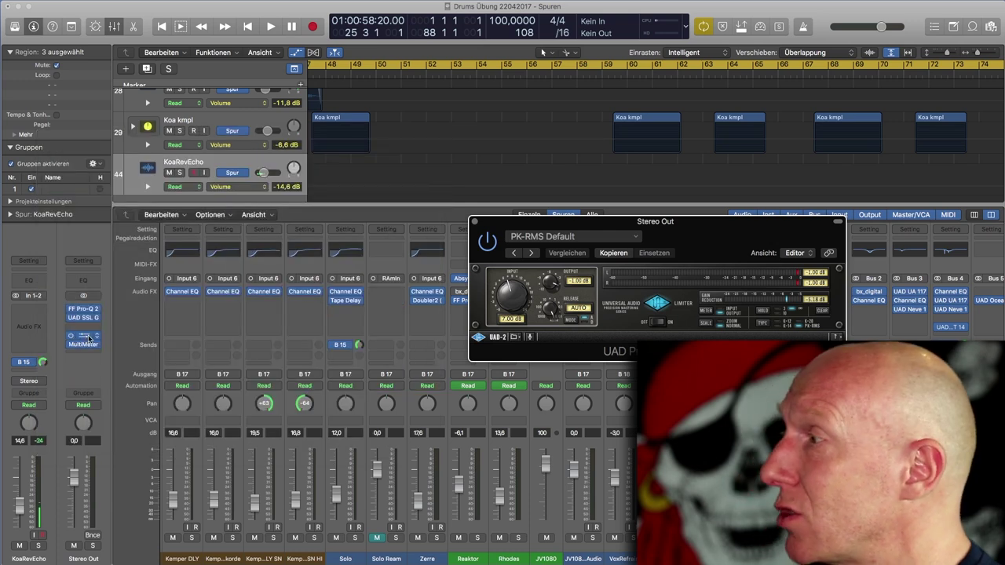
pyautogui.moveTo(704, 225); pyautogui.dragTo(594, 223)
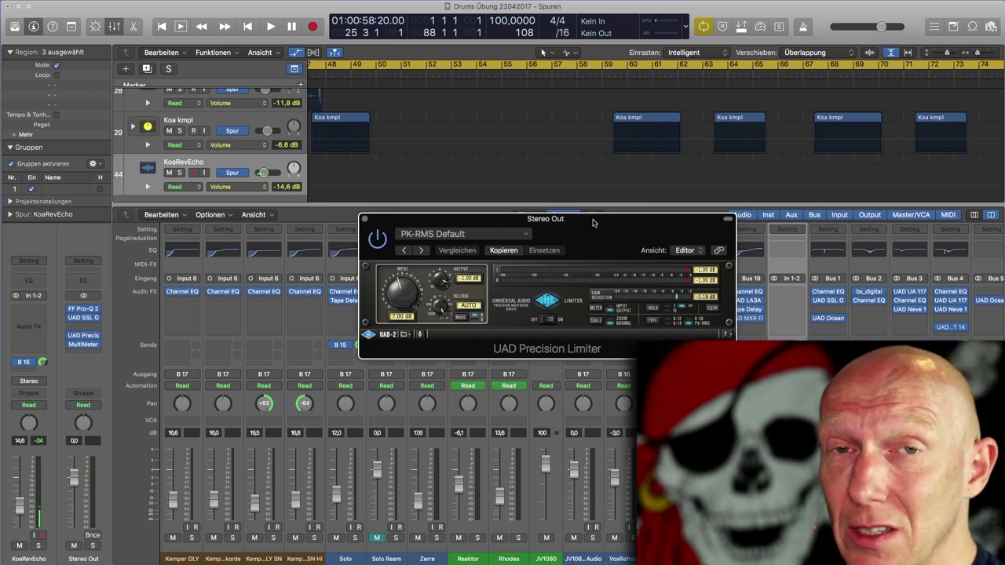